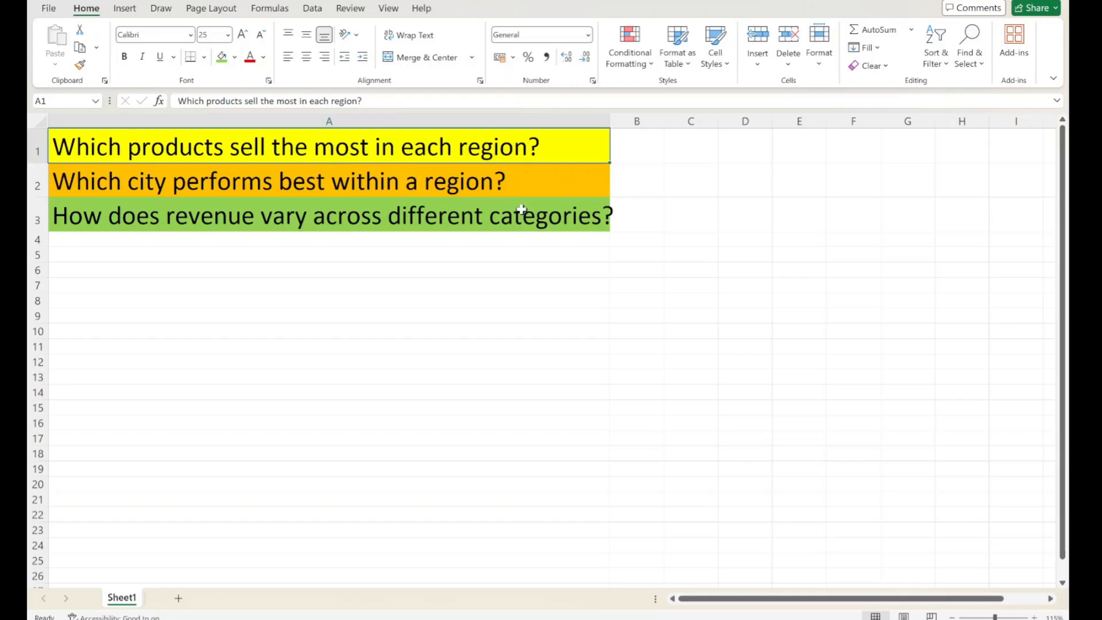
Step: Review the questions about the best-performing city within a region and revenue across categories
click(214, 185)
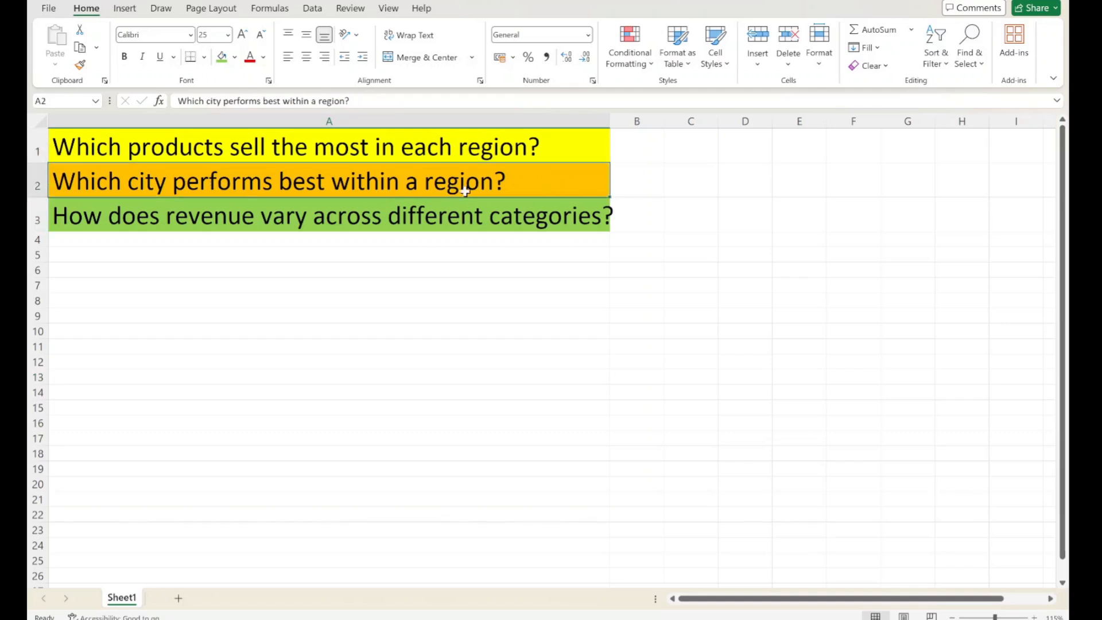
click(182, 219)
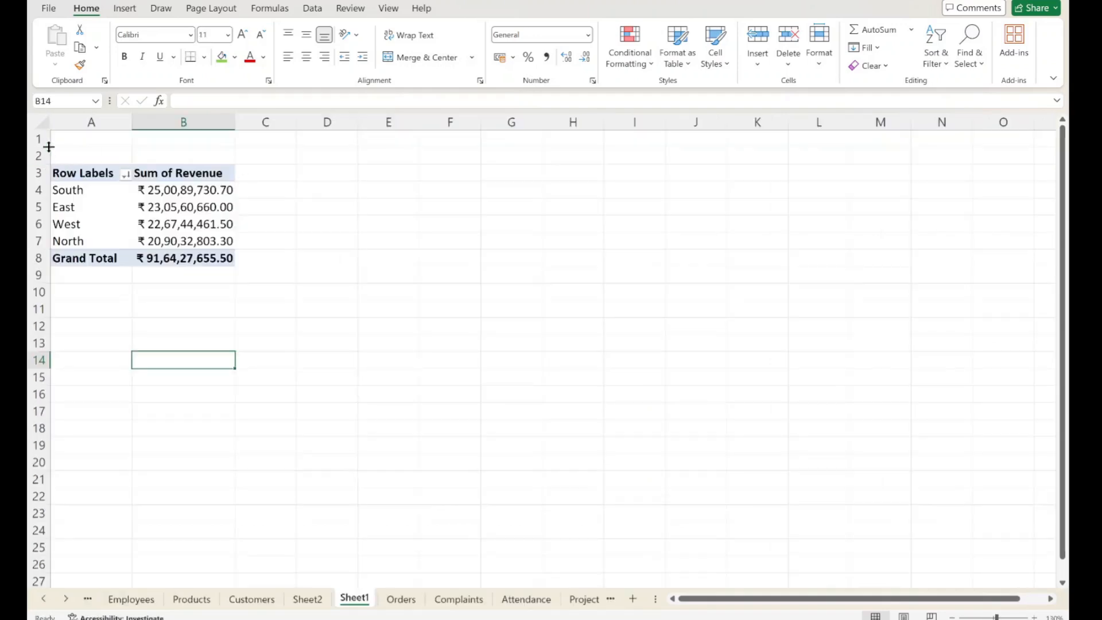
Step: Locate the practice workbook link in the pinned comment of the Part 1 pivot table video on YouTube, and return to Excel
drag(69, 144, 538, 438)
mouse_move(718, 618)
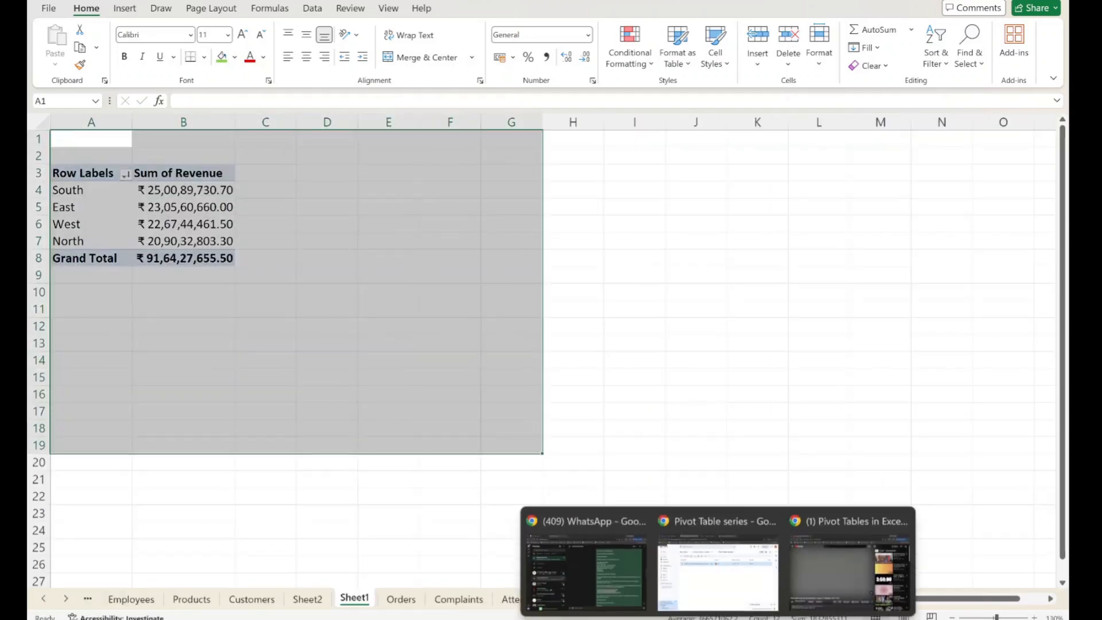
click(812, 576)
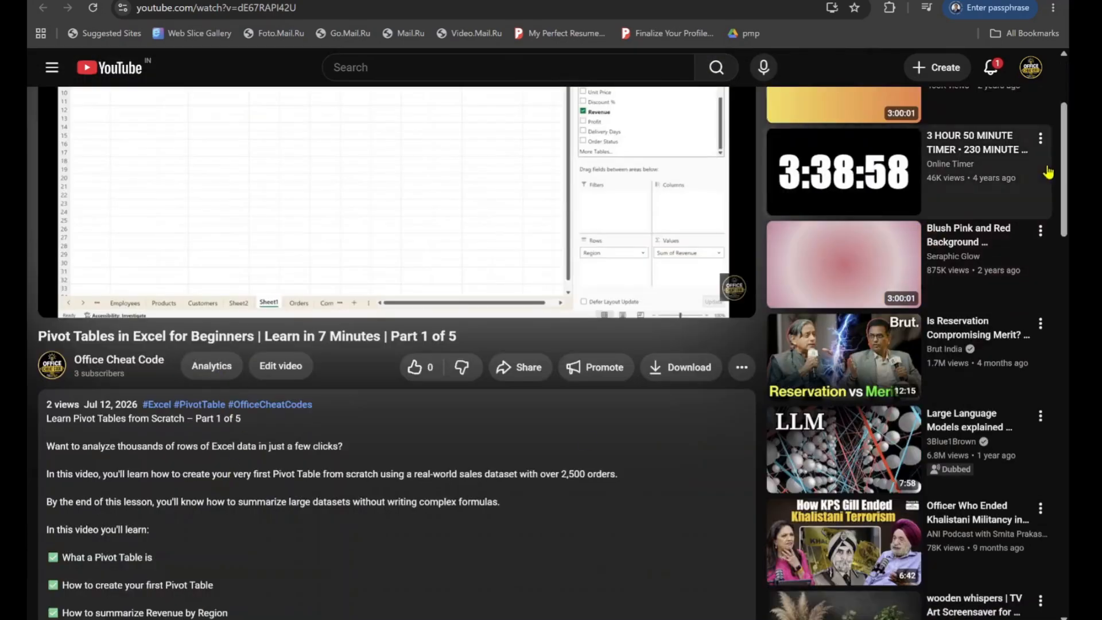
drag(1065, 180, 1066, 372)
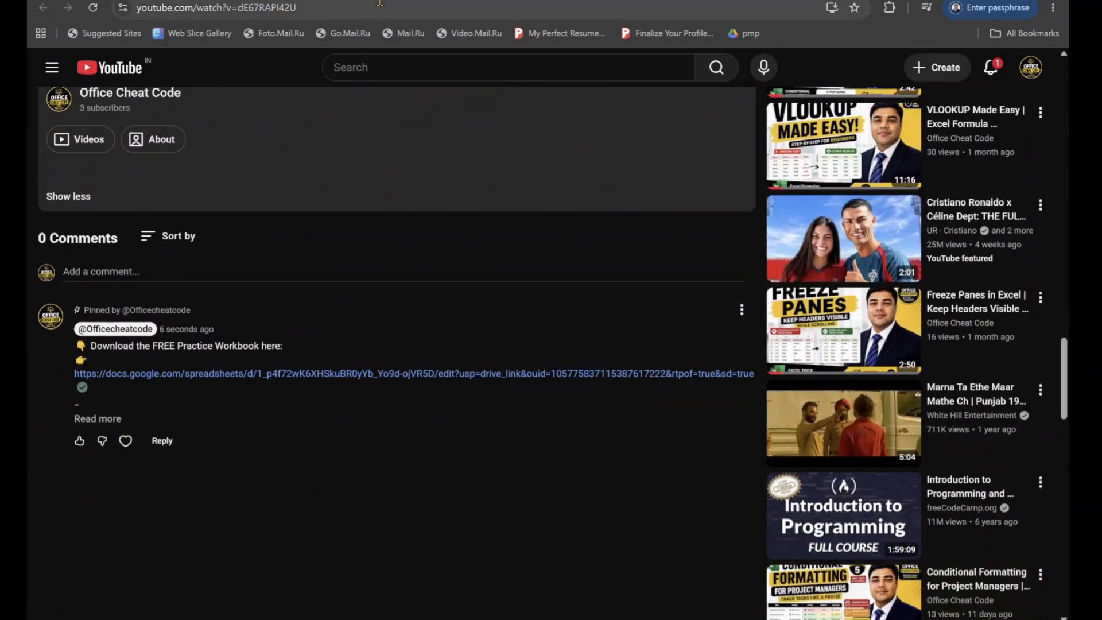
key(alt+Tab)
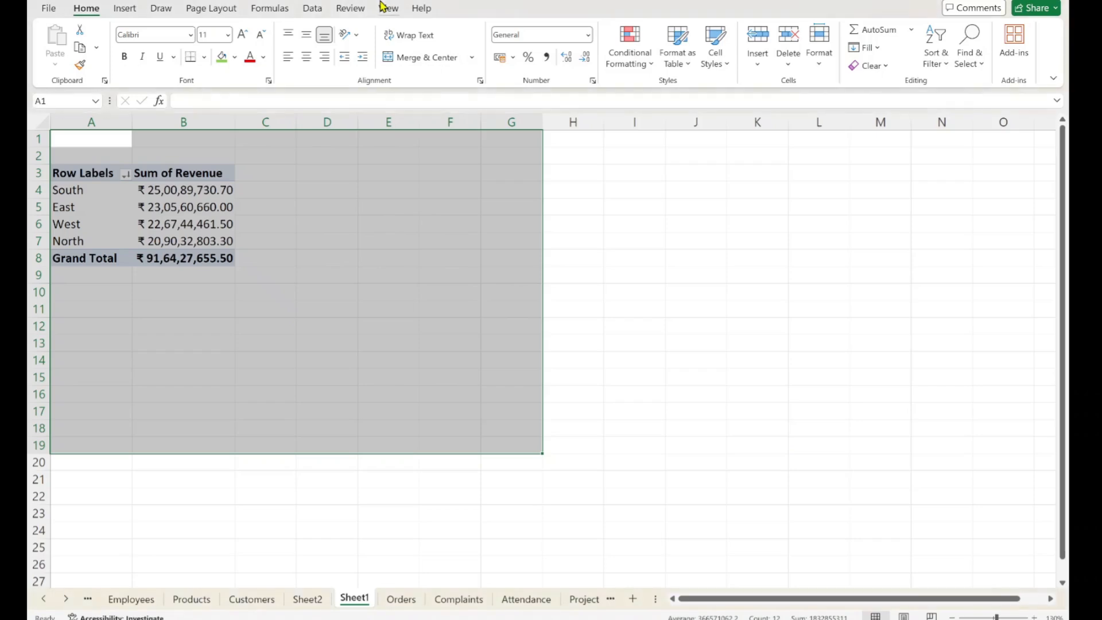
click(366, 271)
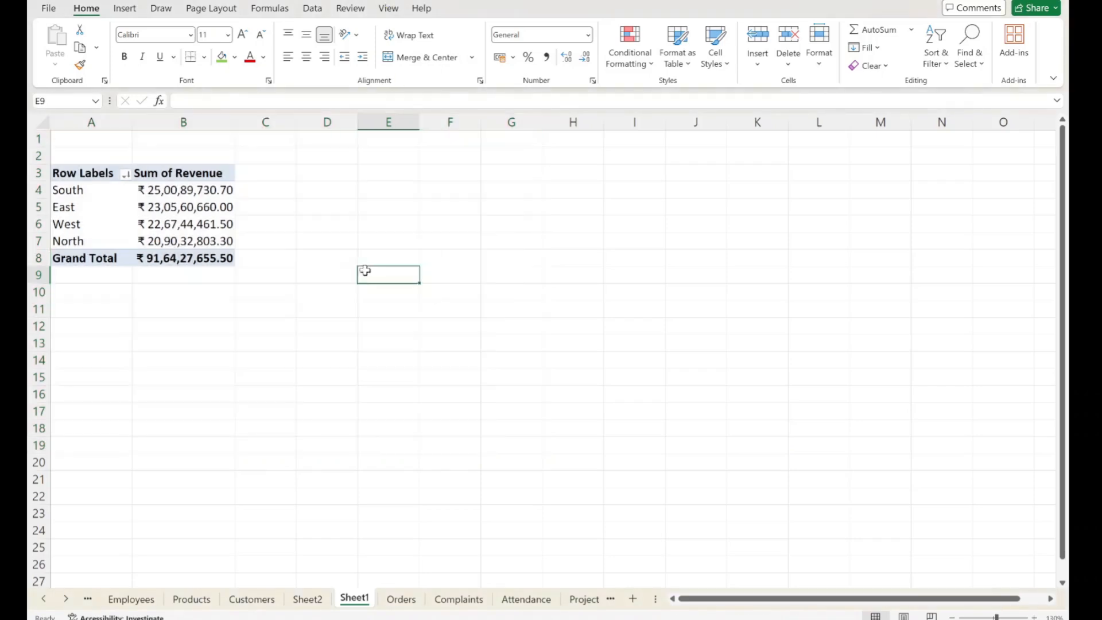
drag(281, 188, 609, 429)
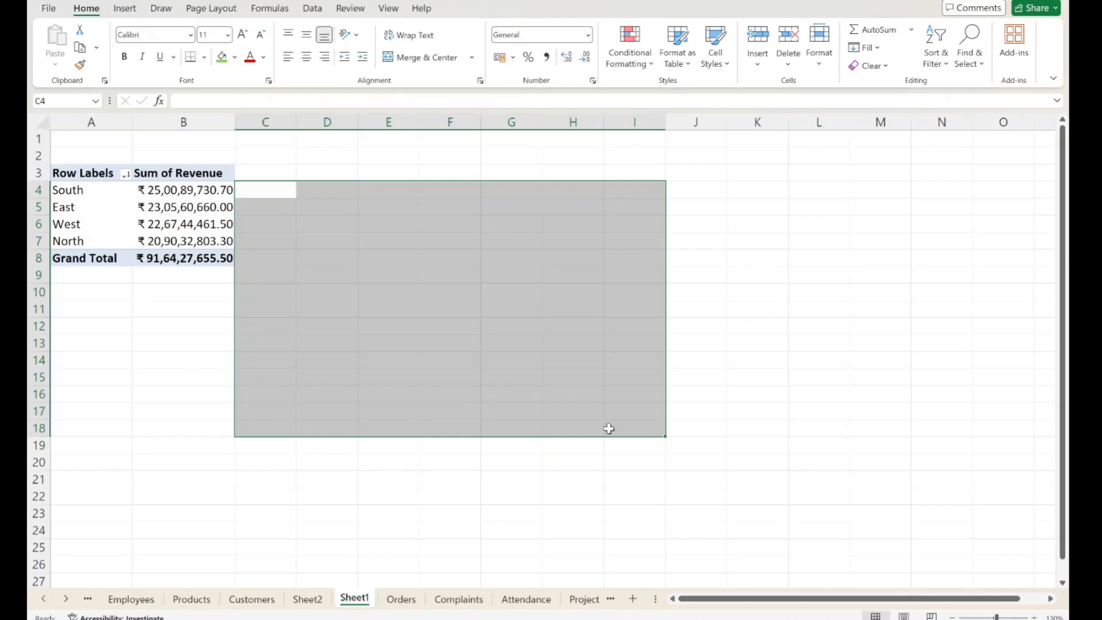
mouse_move(657, 619)
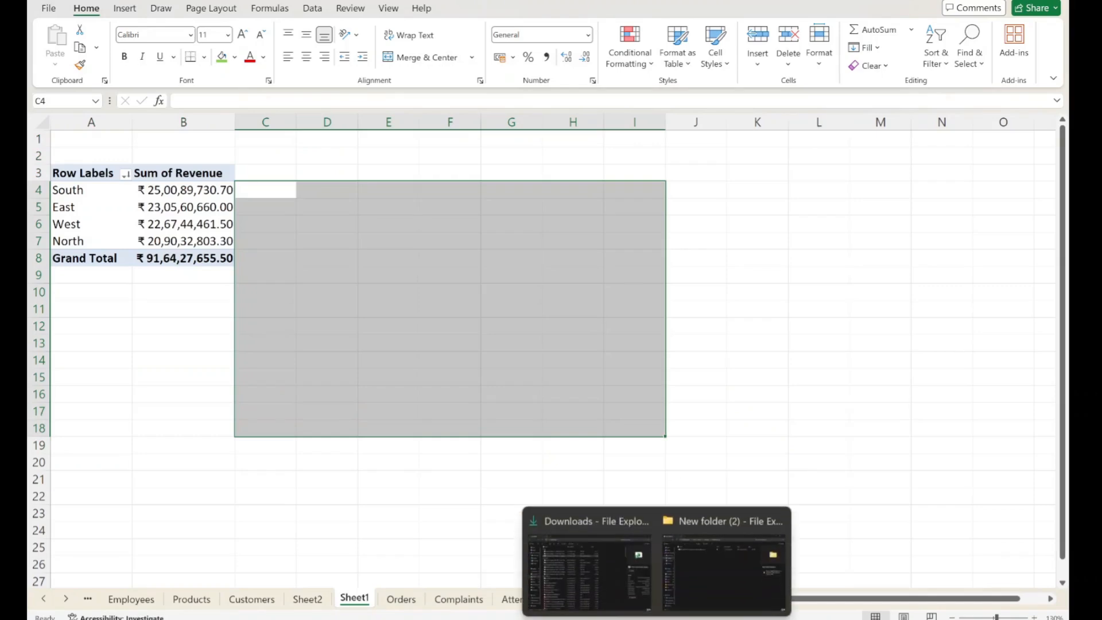
click(511, 314)
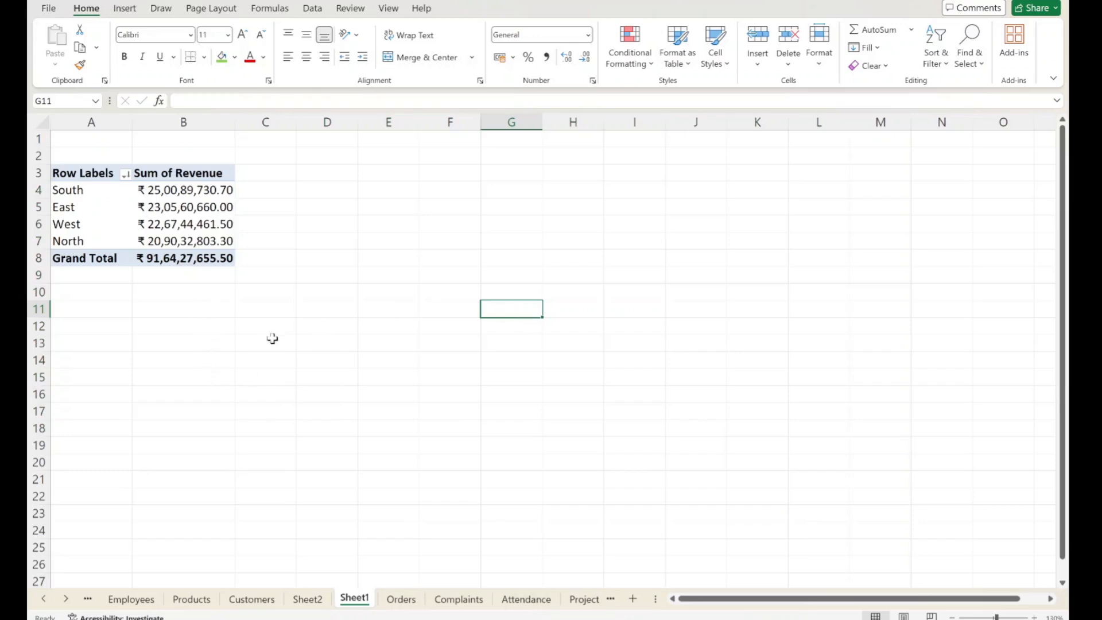
Step: Add the City field below Region in the pivot table's Rows area
drag(92, 181, 244, 275)
click(227, 240)
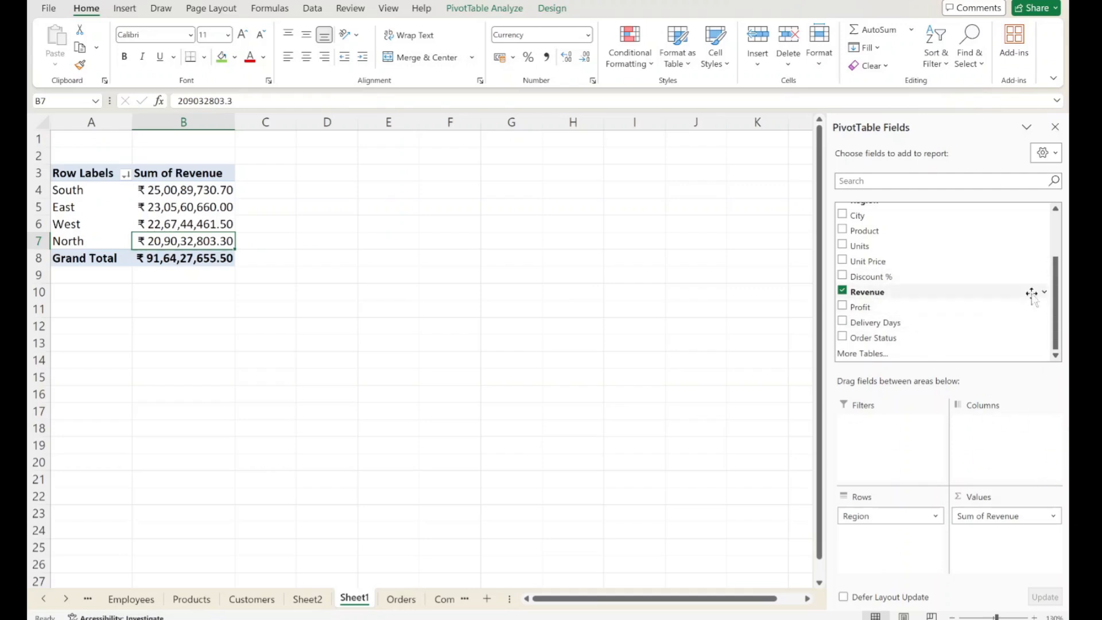
mouse_move(859, 217)
mouse_down()
mouse_move(897, 453)
mouse_move(884, 522)
mouse_move(898, 551)
mouse_move(885, 535)
mouse_up()
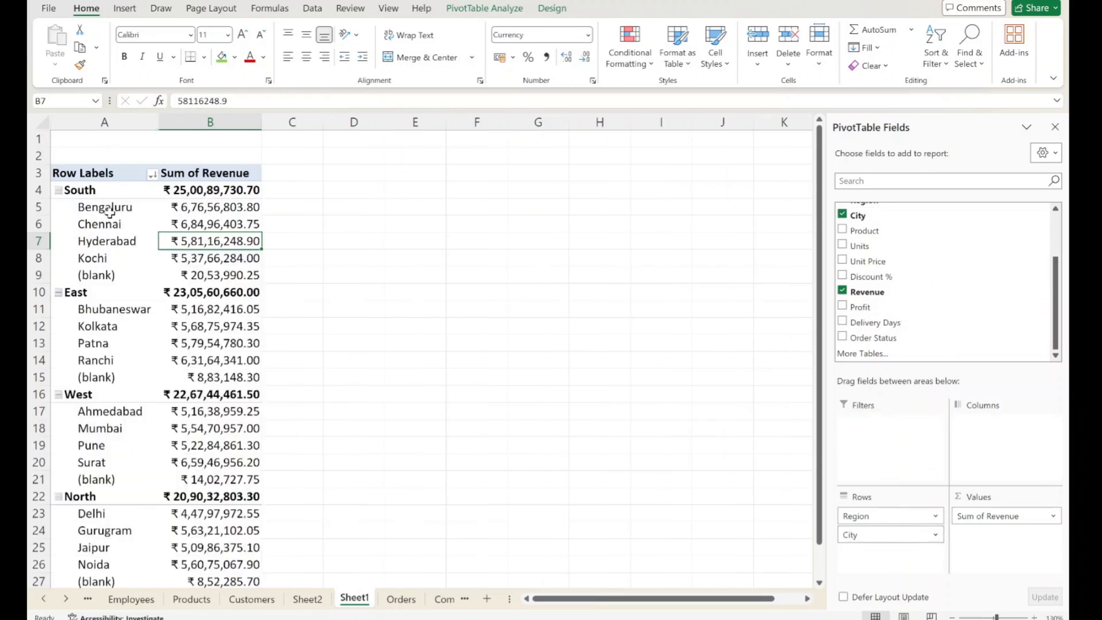
Step: Examine the region totals and the revenue of the cities nested under each region in the pivot table
click(110, 207)
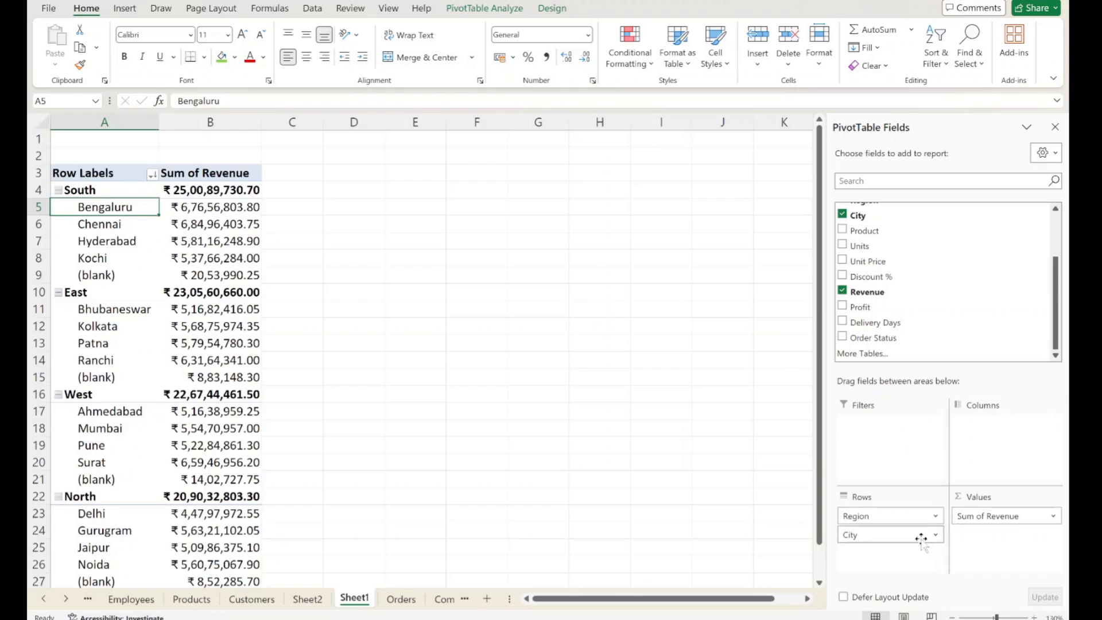
drag(90, 194, 211, 194)
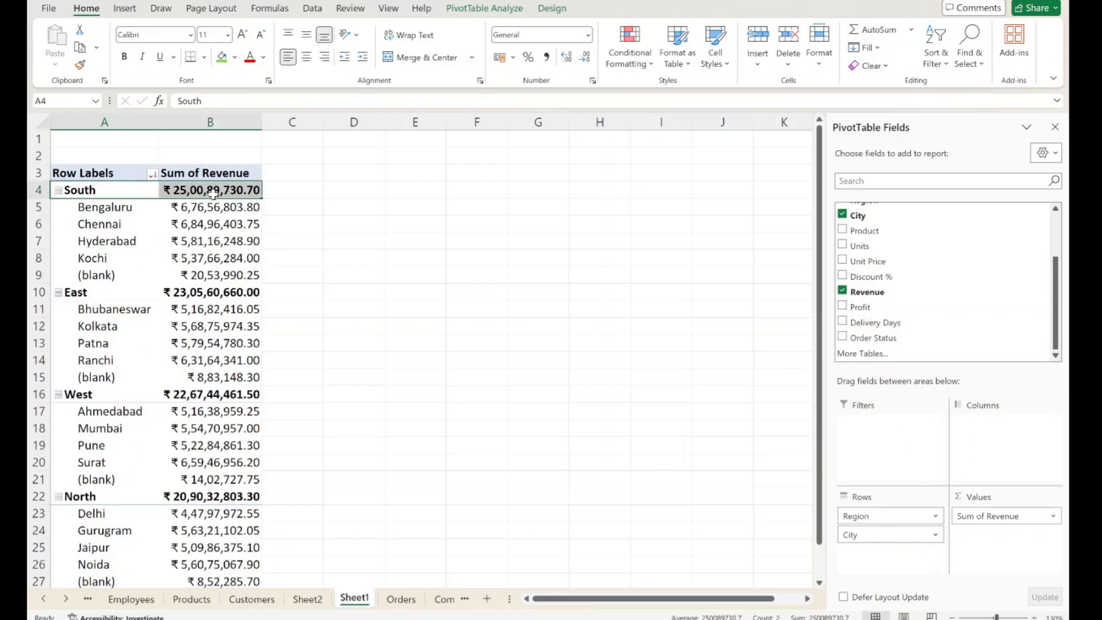
click(211, 194)
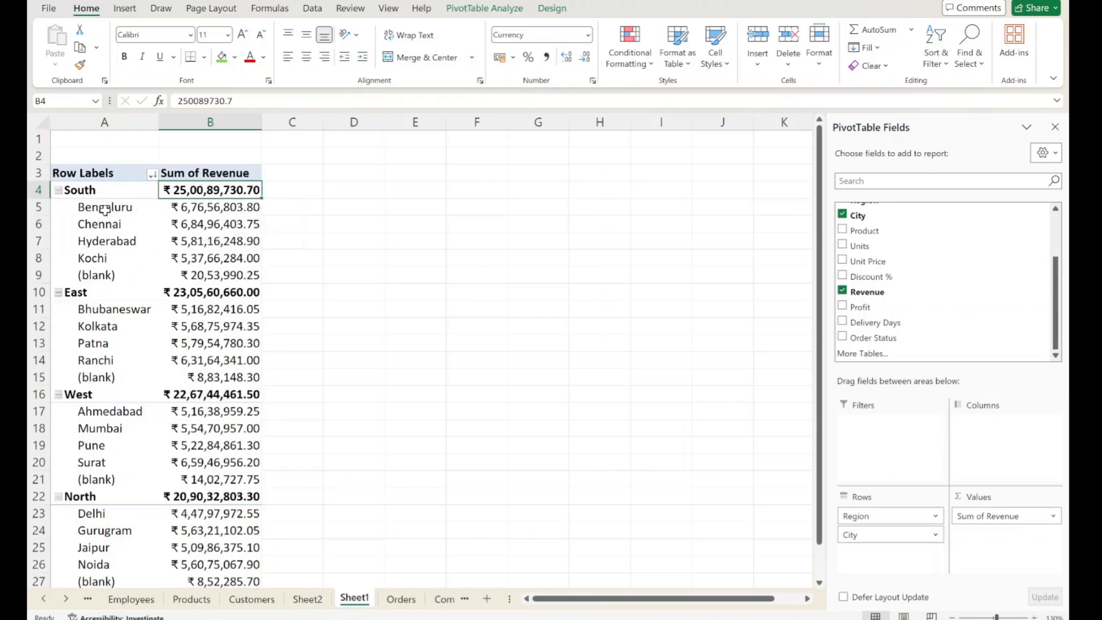
drag(103, 210, 105, 242)
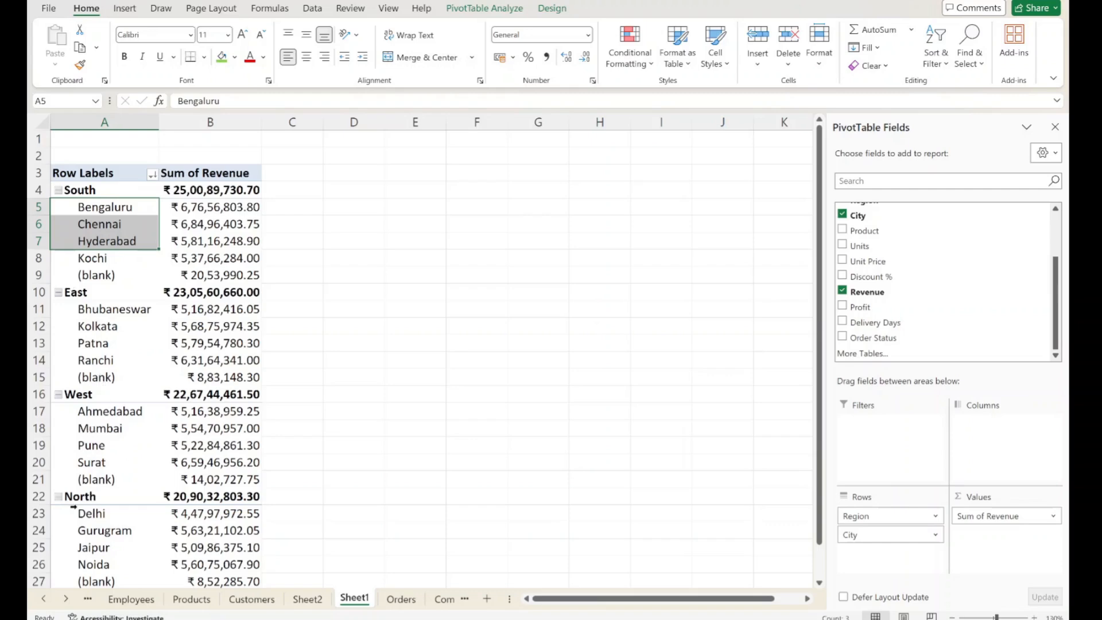
click(377, 200)
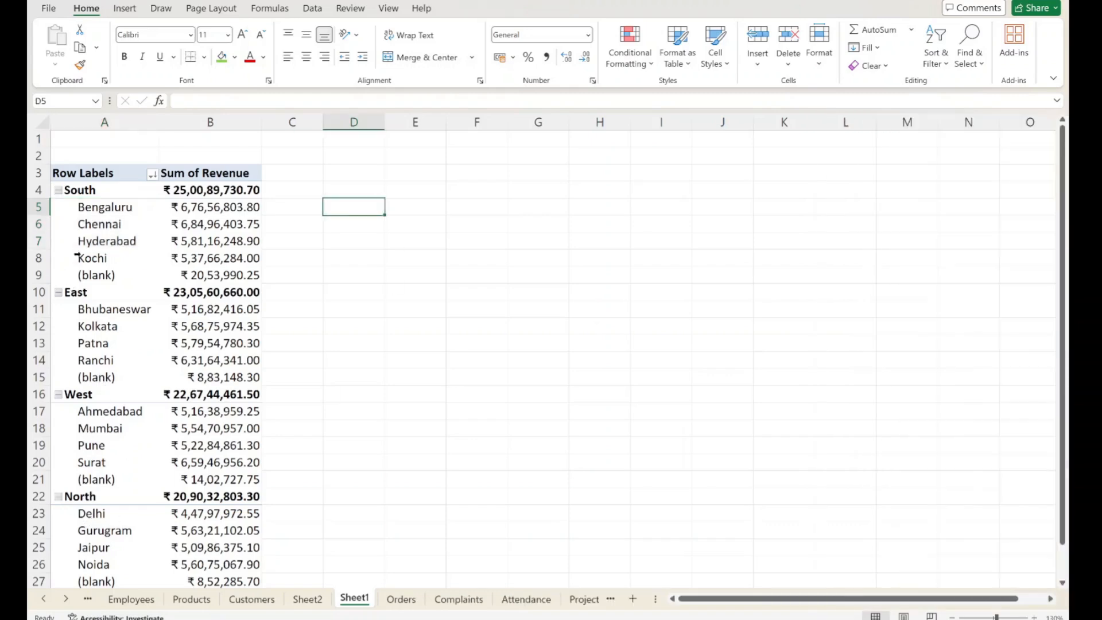
drag(89, 192, 223, 190)
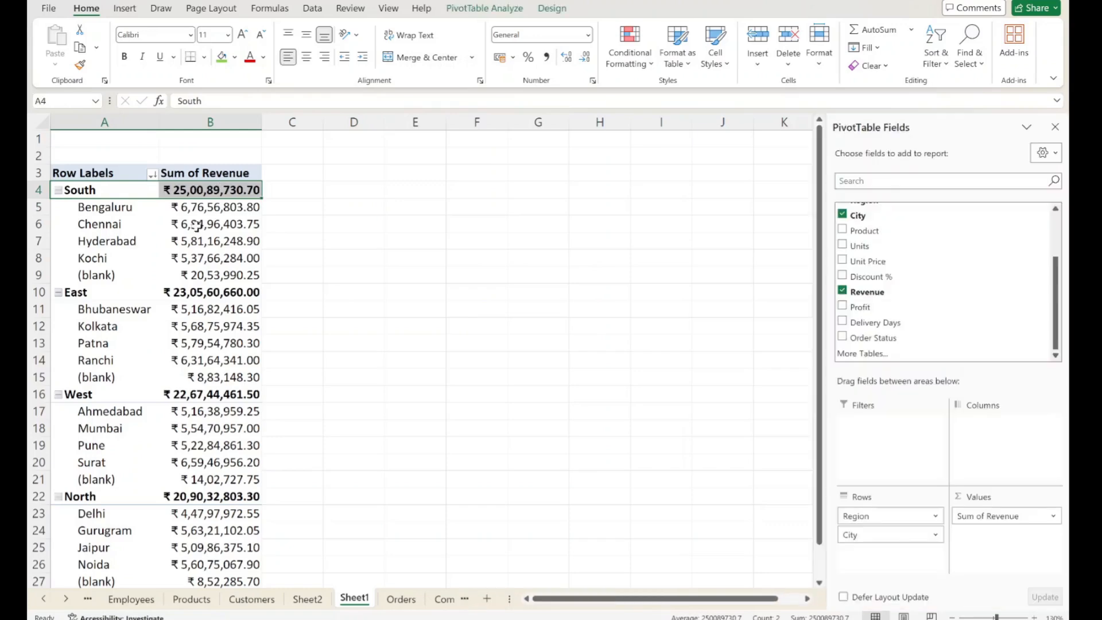
click(214, 286)
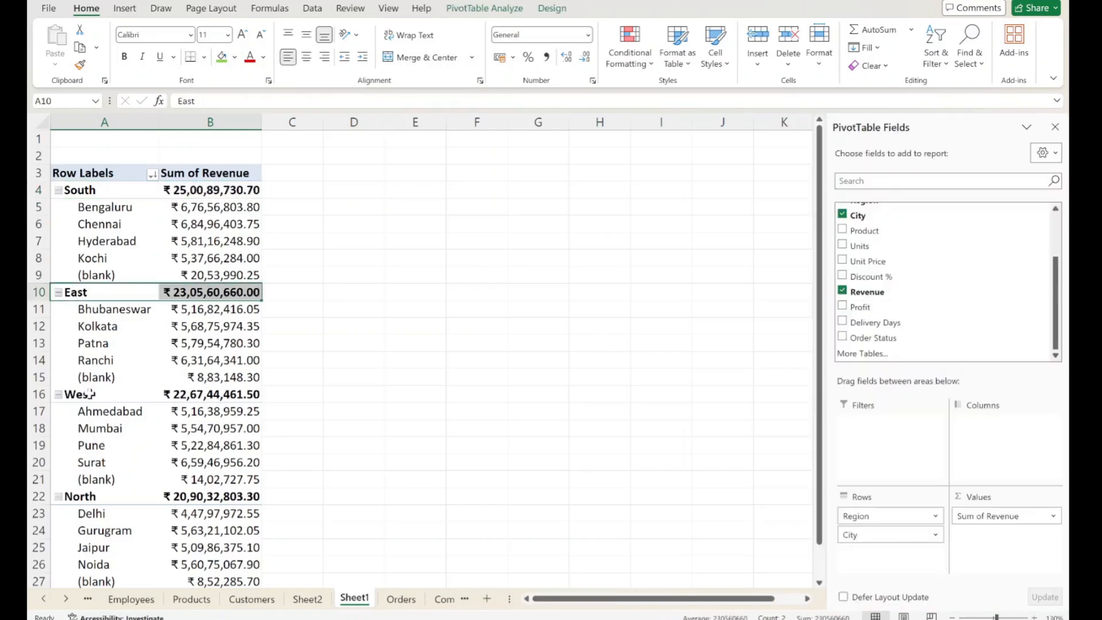
click(124, 257)
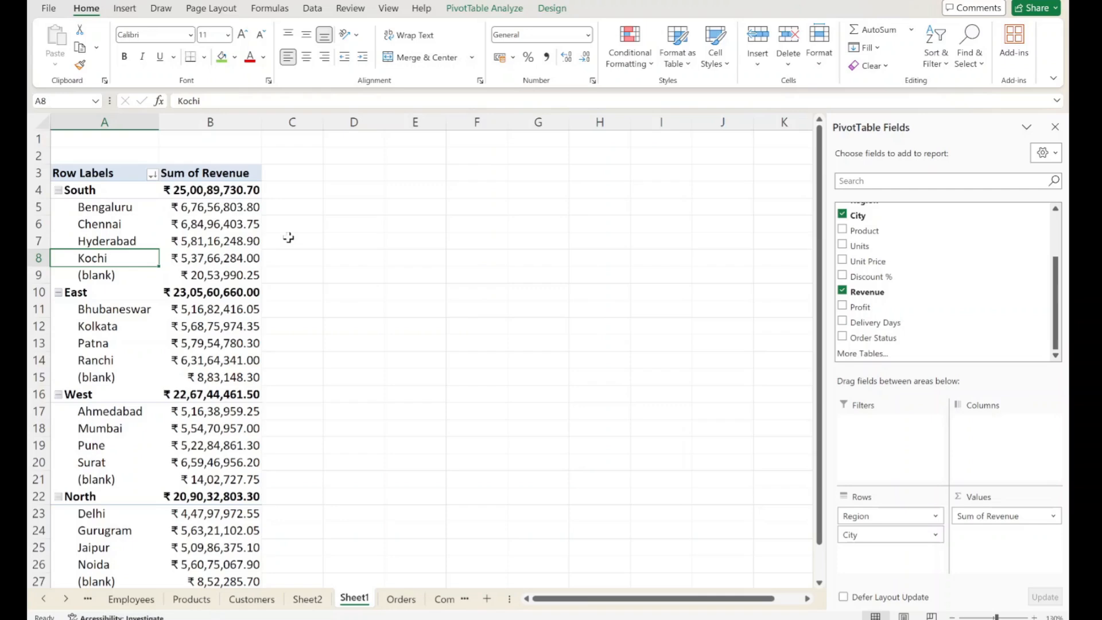
drag(135, 152, 281, 450)
click(449, 307)
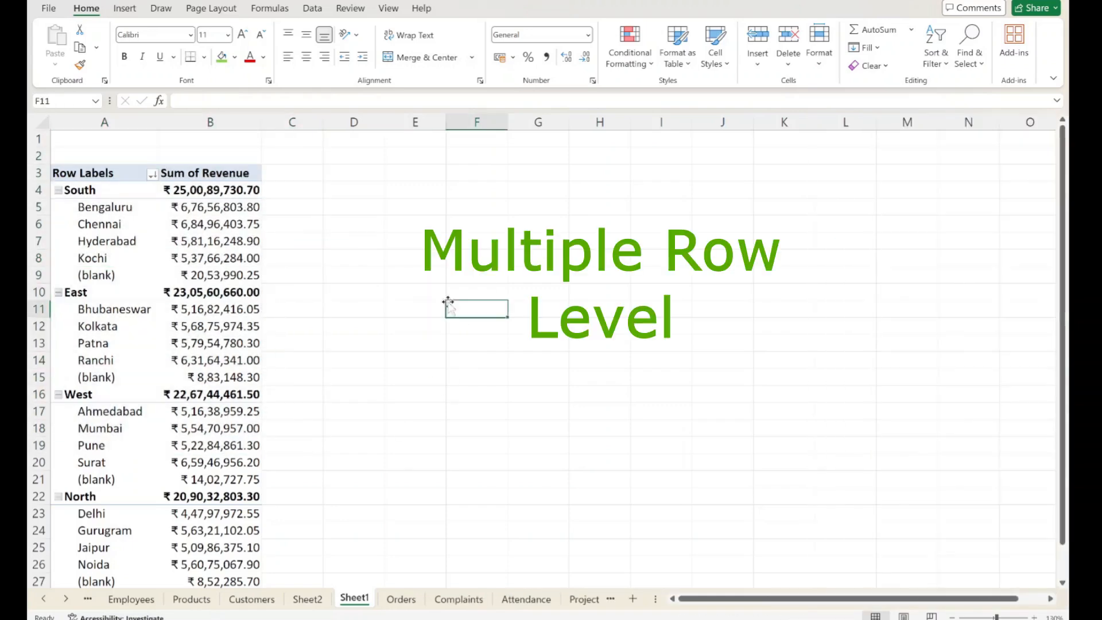
click(197, 244)
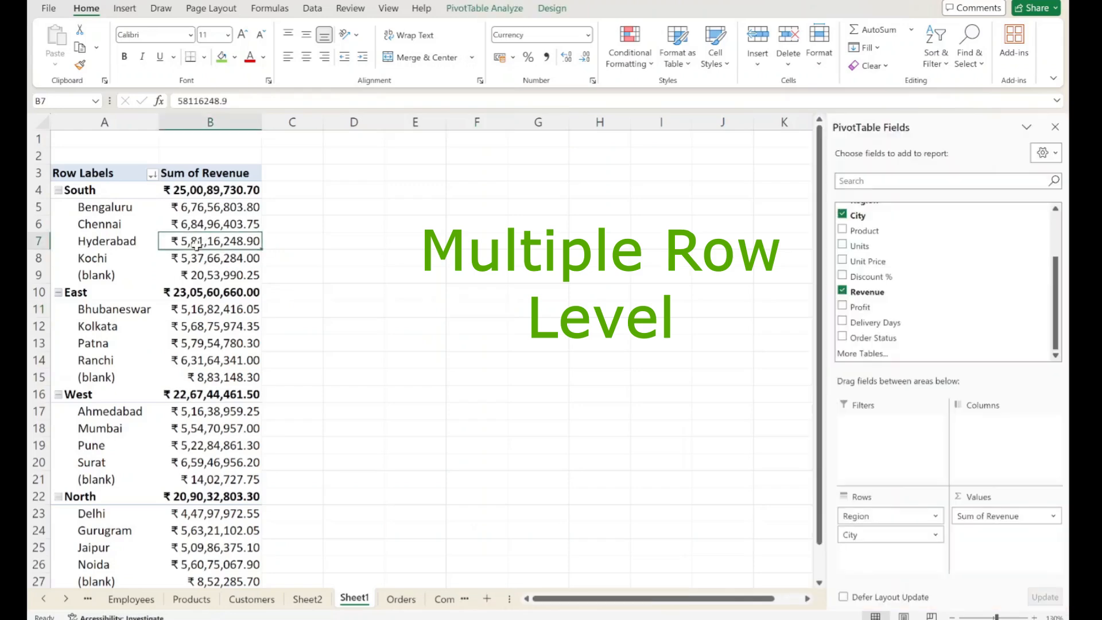
click(115, 192)
click(105, 225)
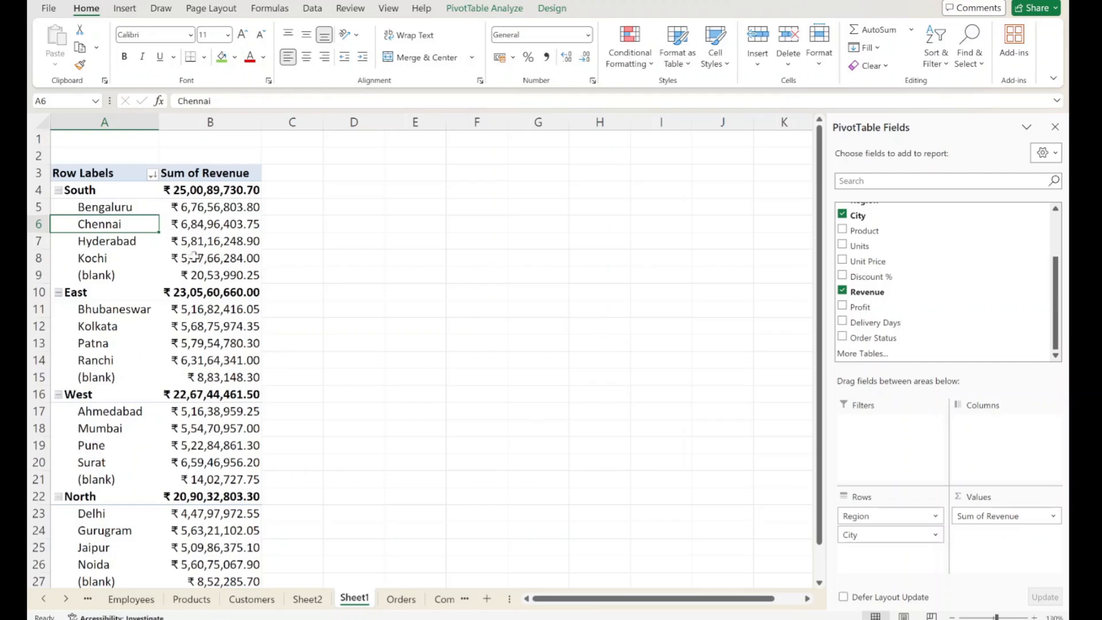
Step: Collapse the South, East, West and North regions one by one to hide their cities
click(58, 190)
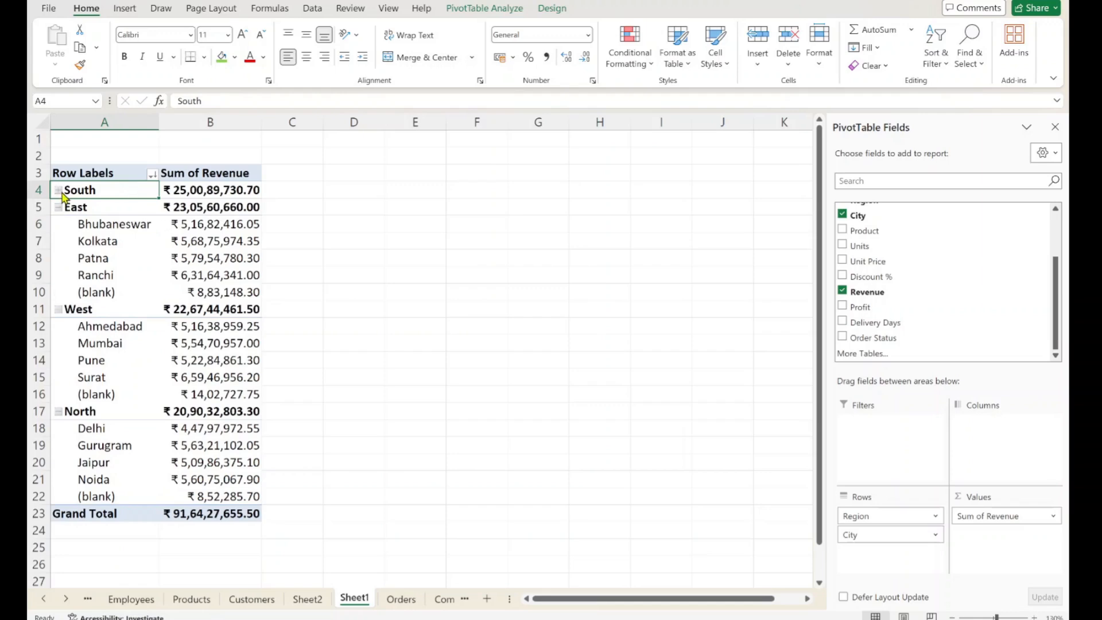
click(59, 191)
click(59, 191)
click(58, 207)
click(59, 224)
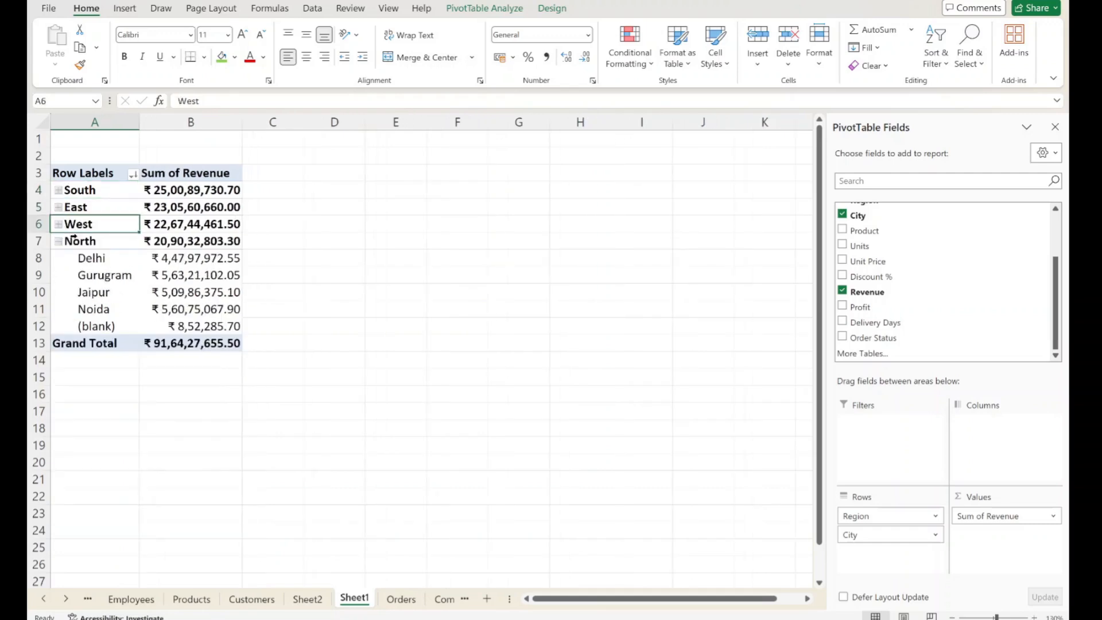
click(59, 242)
Step: Expand the North, West, East and South regions one by one to show their cities
click(59, 241)
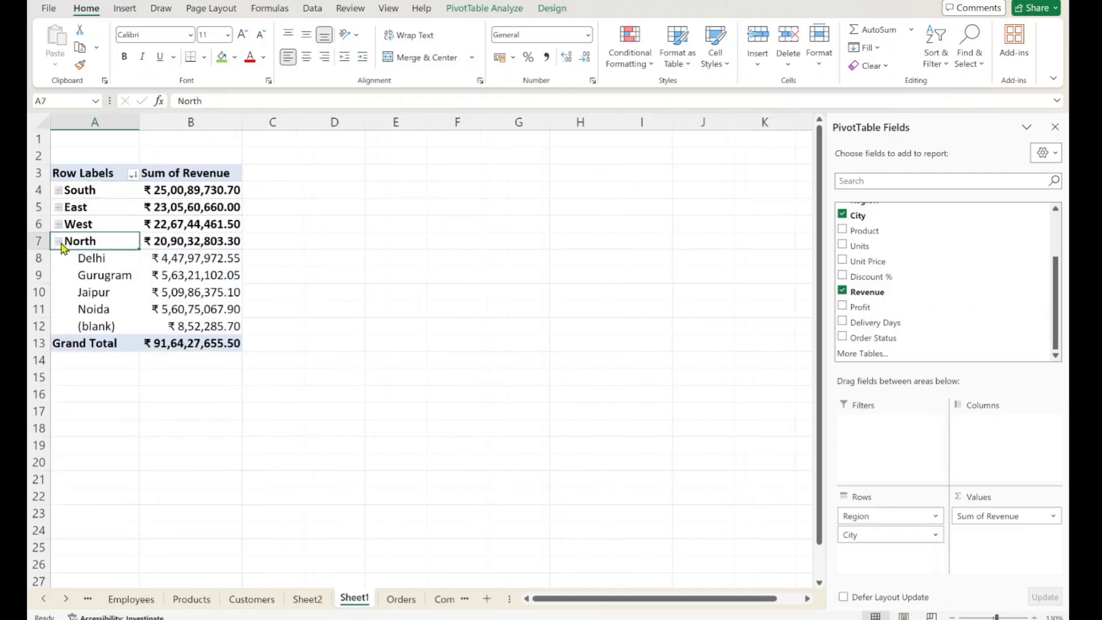
click(58, 224)
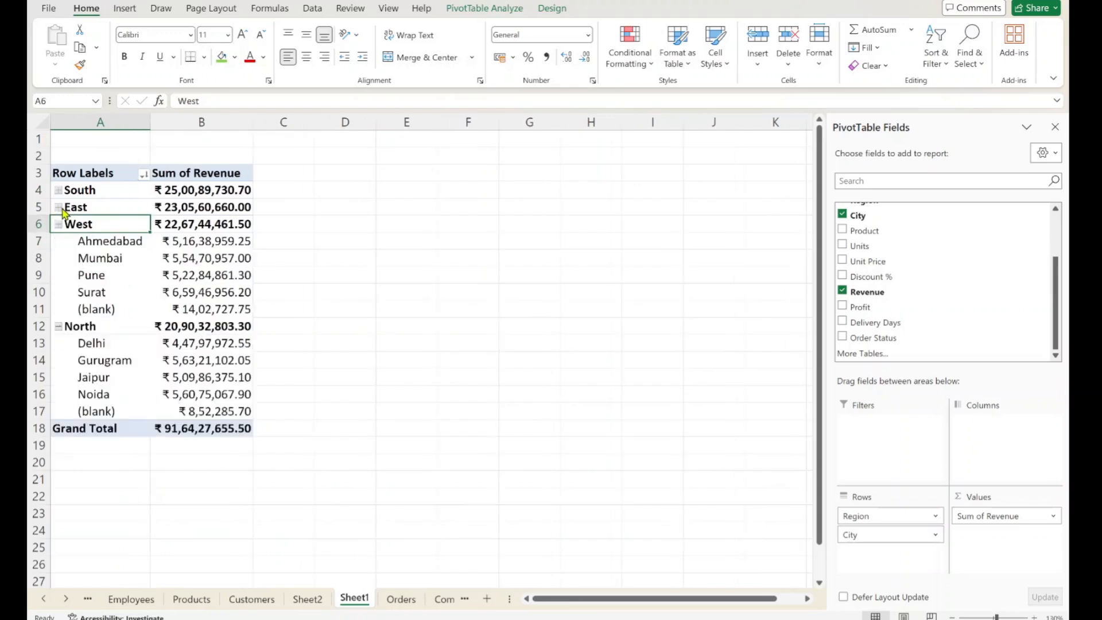
click(59, 208)
click(59, 190)
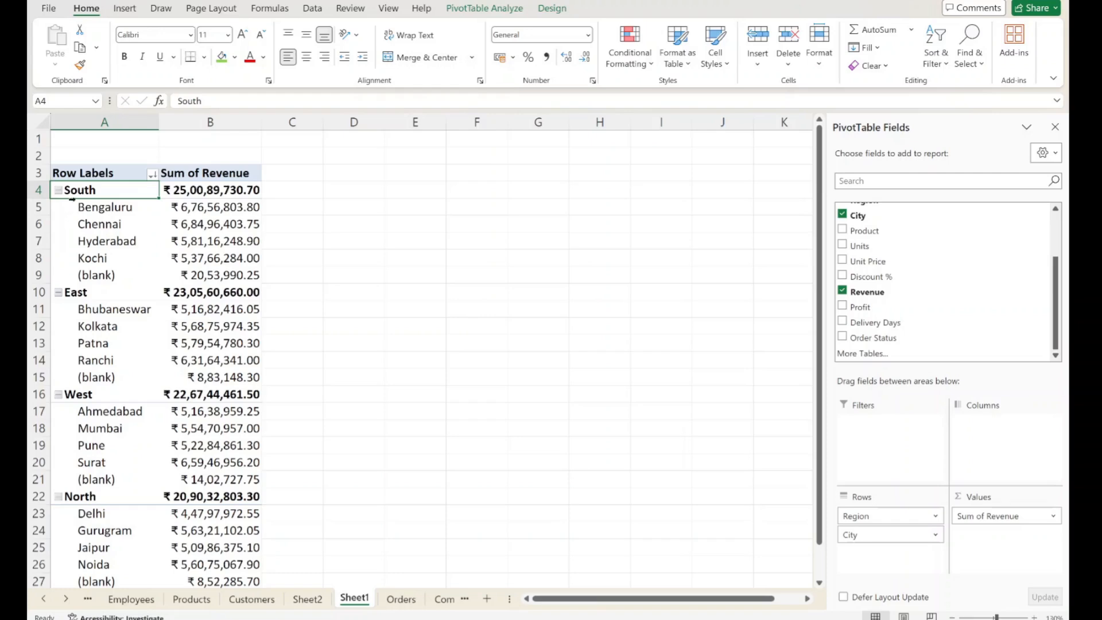
Step: Collapse the entire Region field so the pivot table lists only the regions
right_click(67, 190)
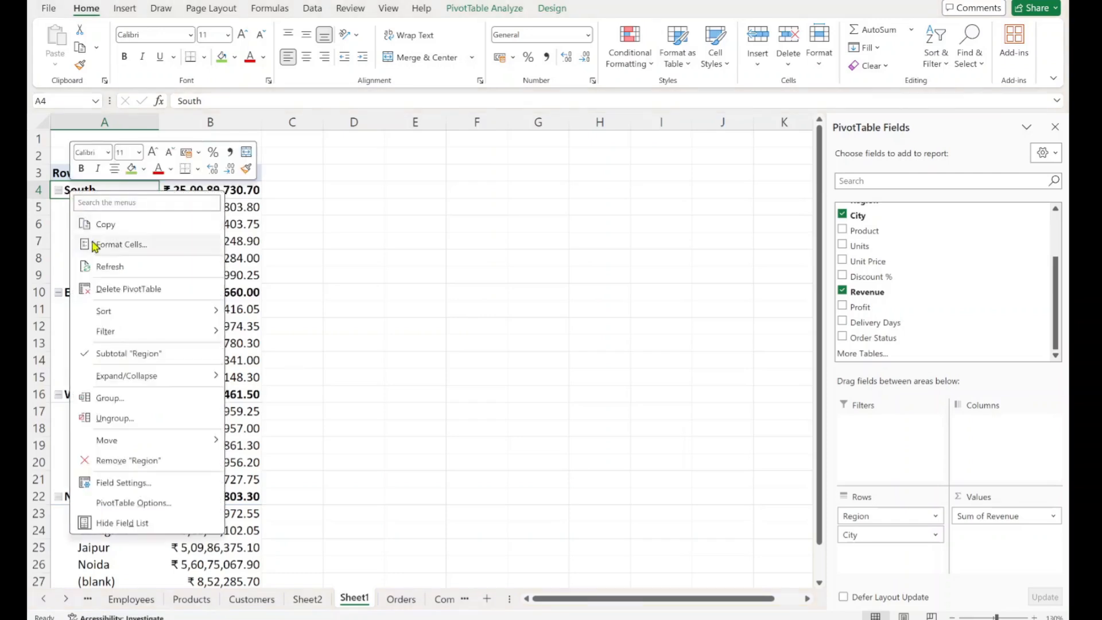
mouse_move(121, 384)
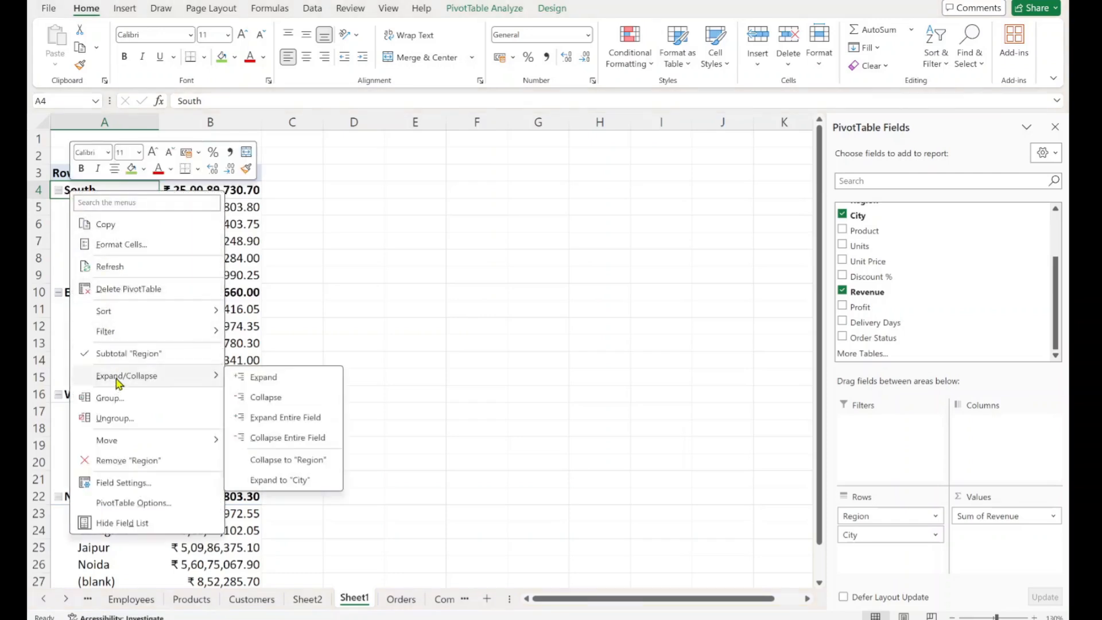
click(287, 439)
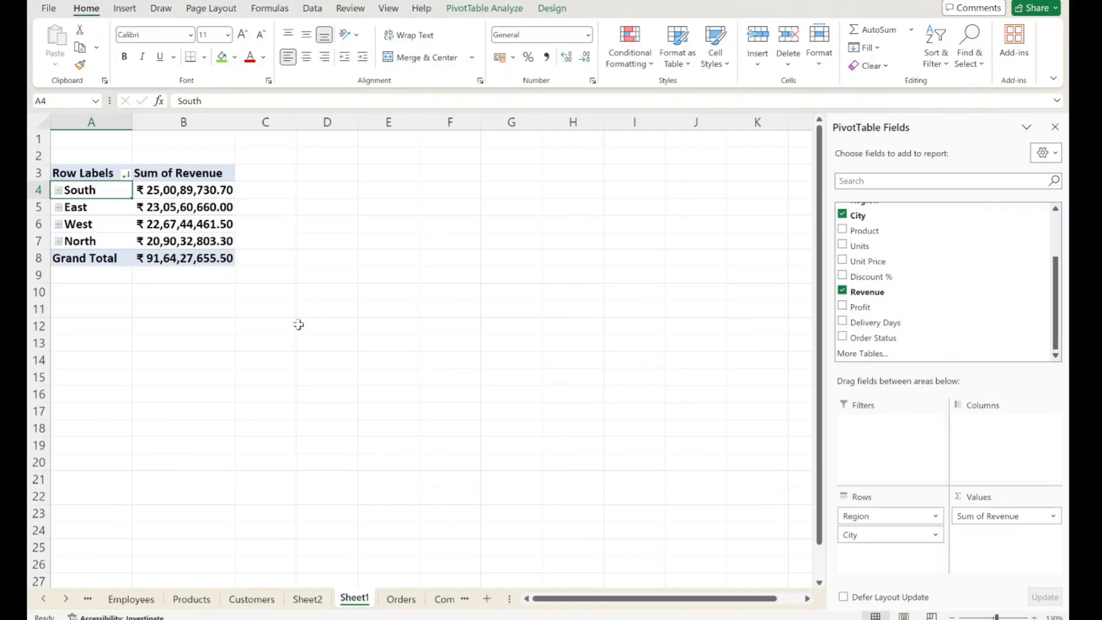
drag(314, 189, 263, 328)
click(405, 278)
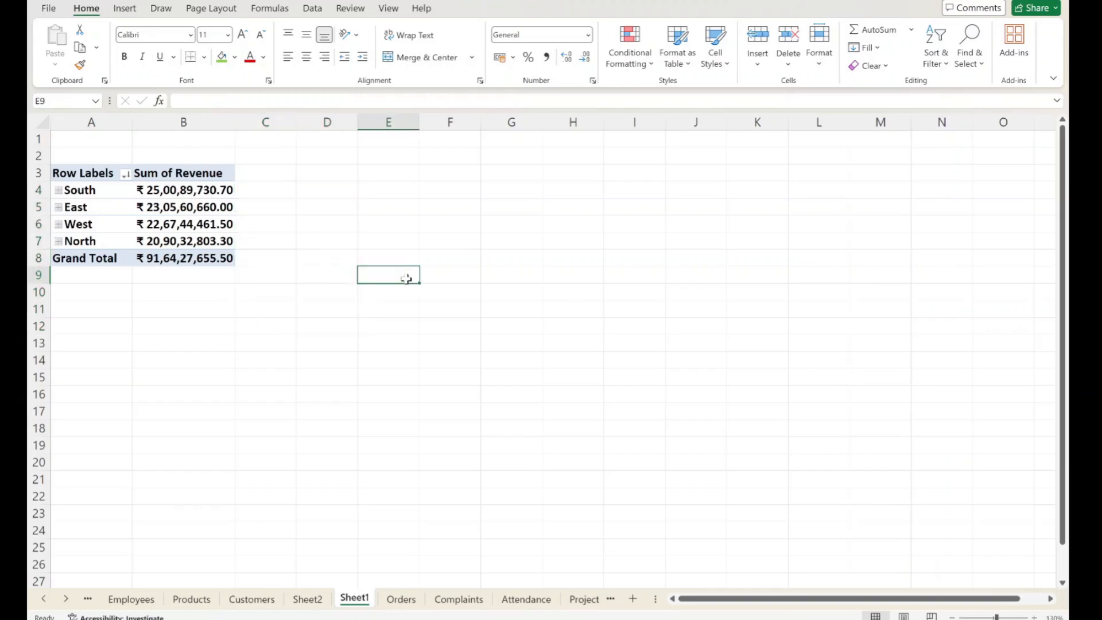
Step: Add the Emp ID field below City in the pivot table's Rows area
click(207, 229)
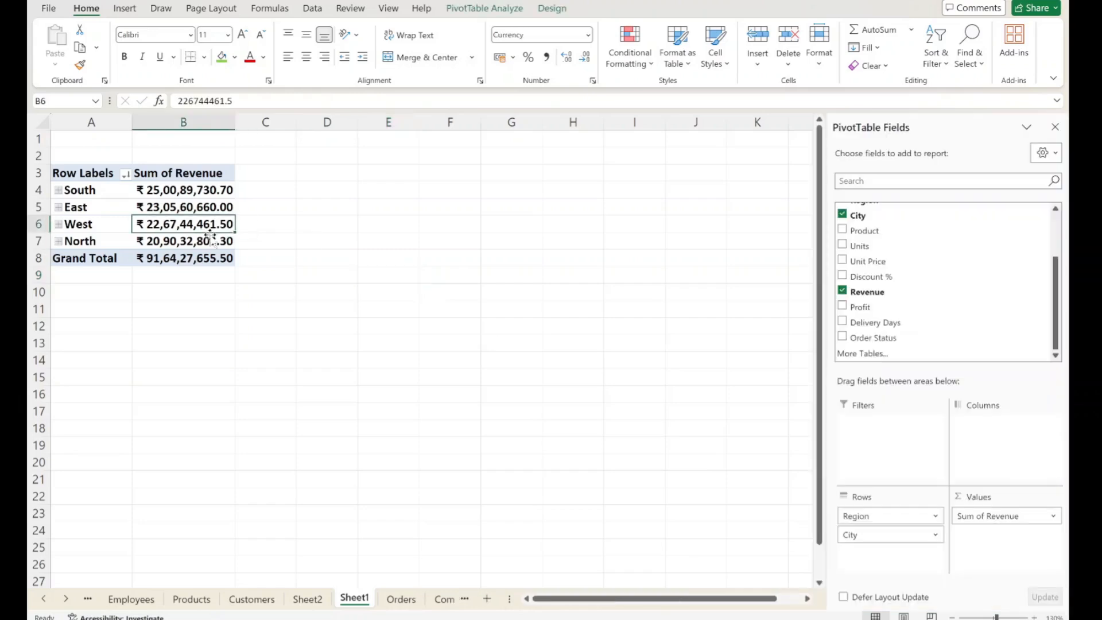
drag(1056, 290, 1054, 224)
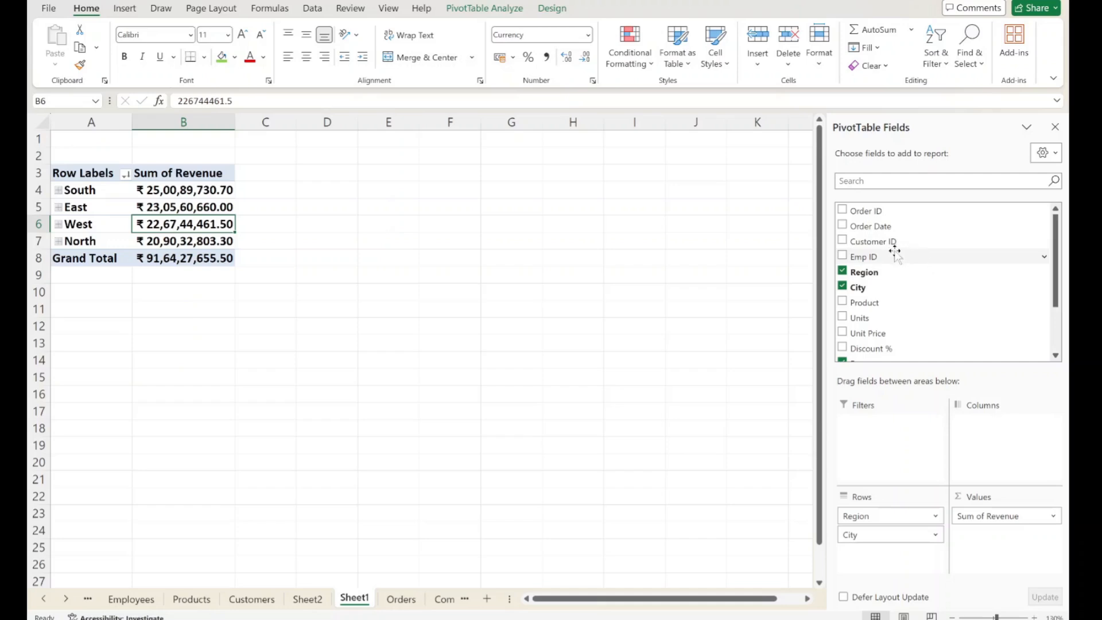
drag(876, 257, 895, 559)
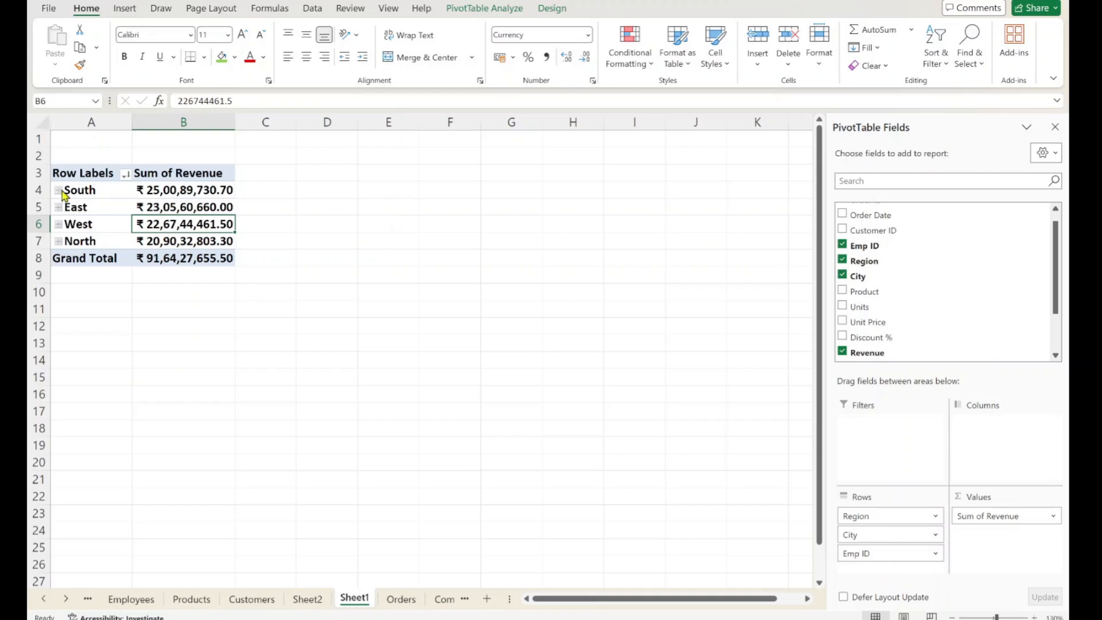
Step: Expand the South region and sort the employees within each city by revenue from largest to smallest
click(58, 190)
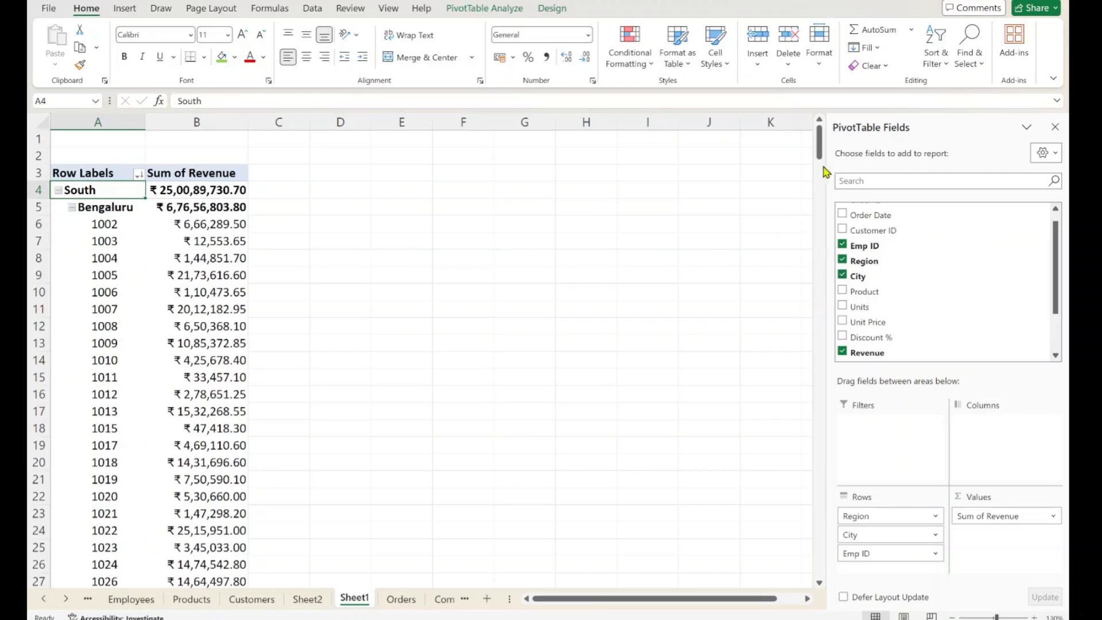
mouse_move(820, 142)
mouse_down()
mouse_move(827, 300)
mouse_move(823, 135)
mouse_up()
click(207, 241)
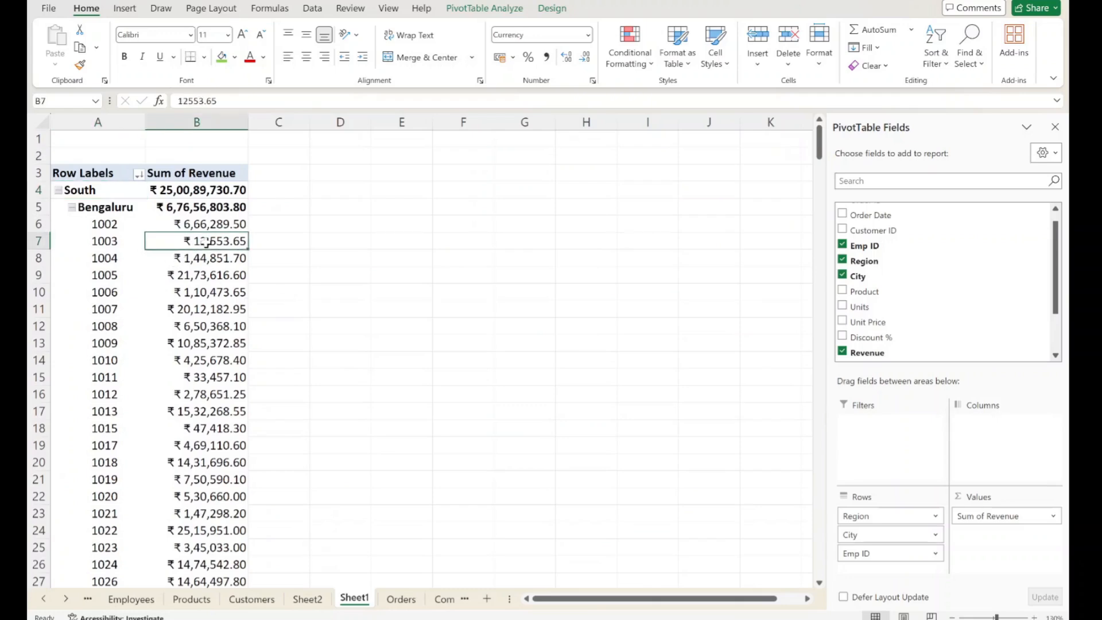
right_click(207, 242)
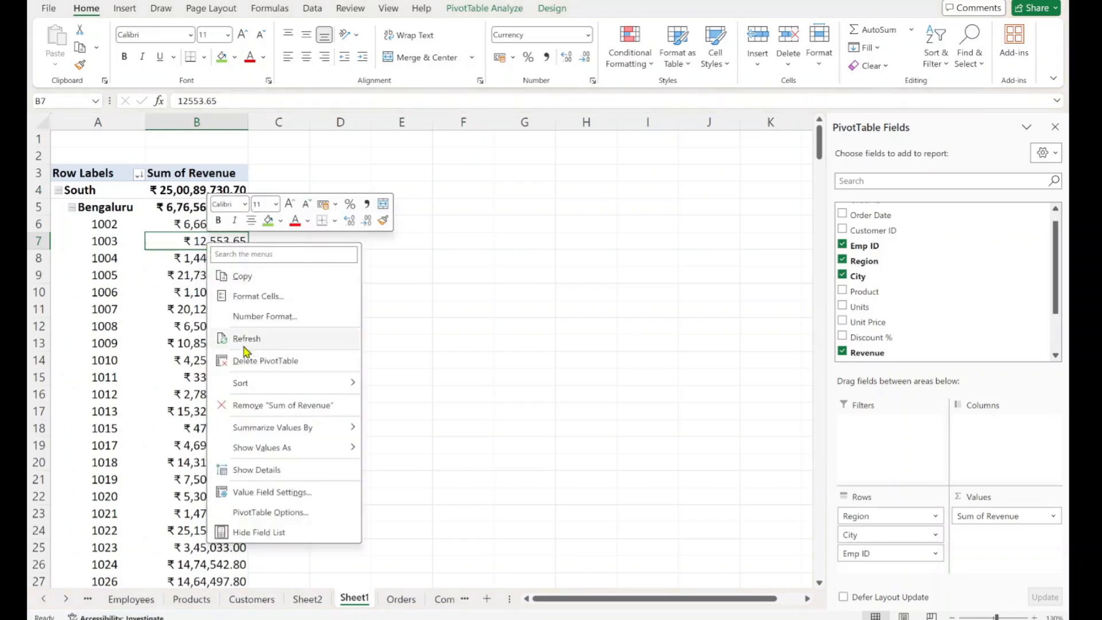
mouse_move(263, 385)
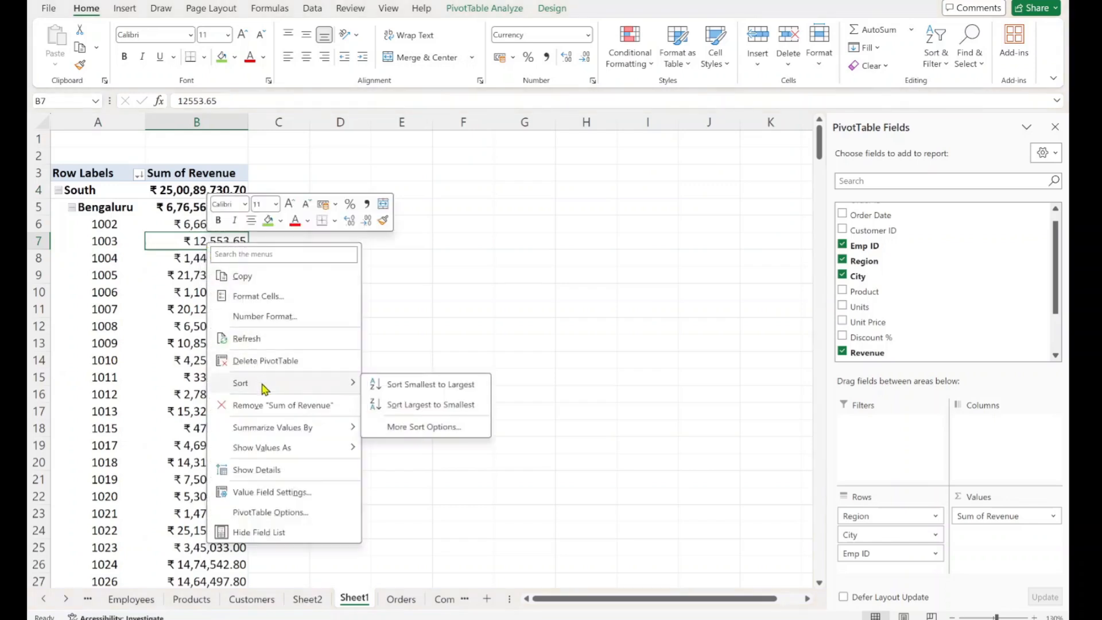
click(428, 407)
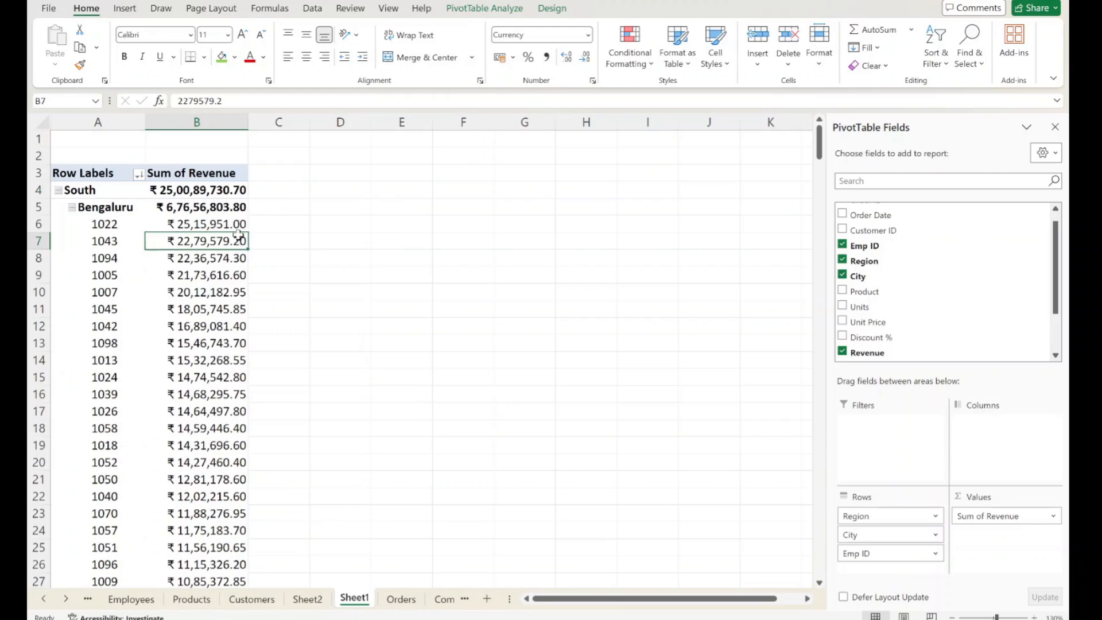
mouse_move(238, 235)
drag(155, 223, 173, 154)
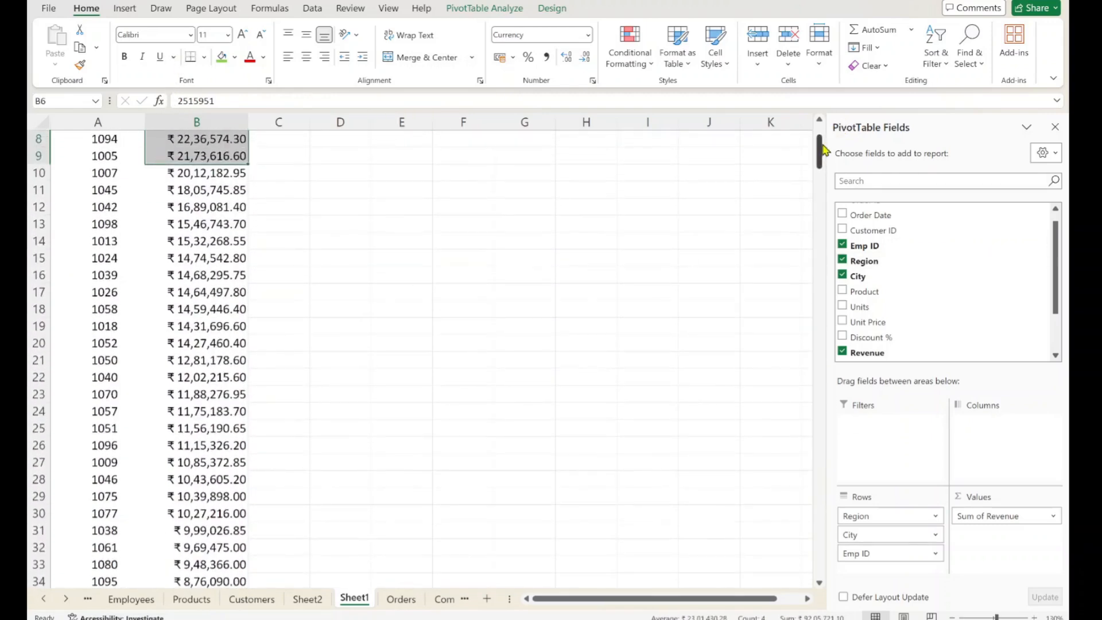
drag(819, 146, 815, 120)
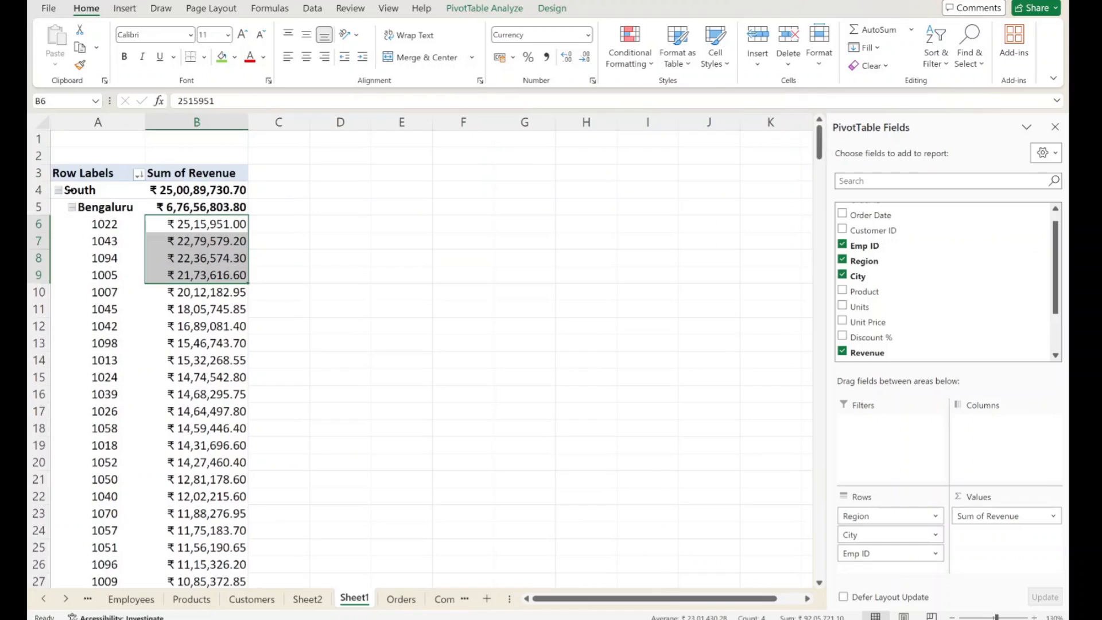
Step: Collapse the entire Region field to hide the cities and employees under every region
right_click(66, 190)
mouse_move(207, 374)
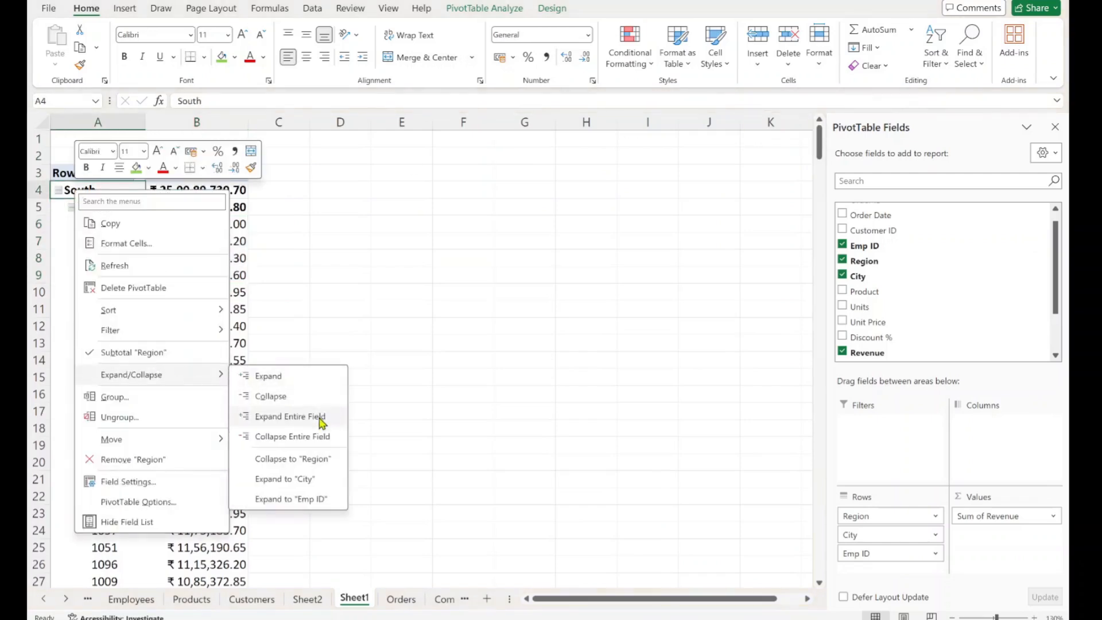
click(295, 441)
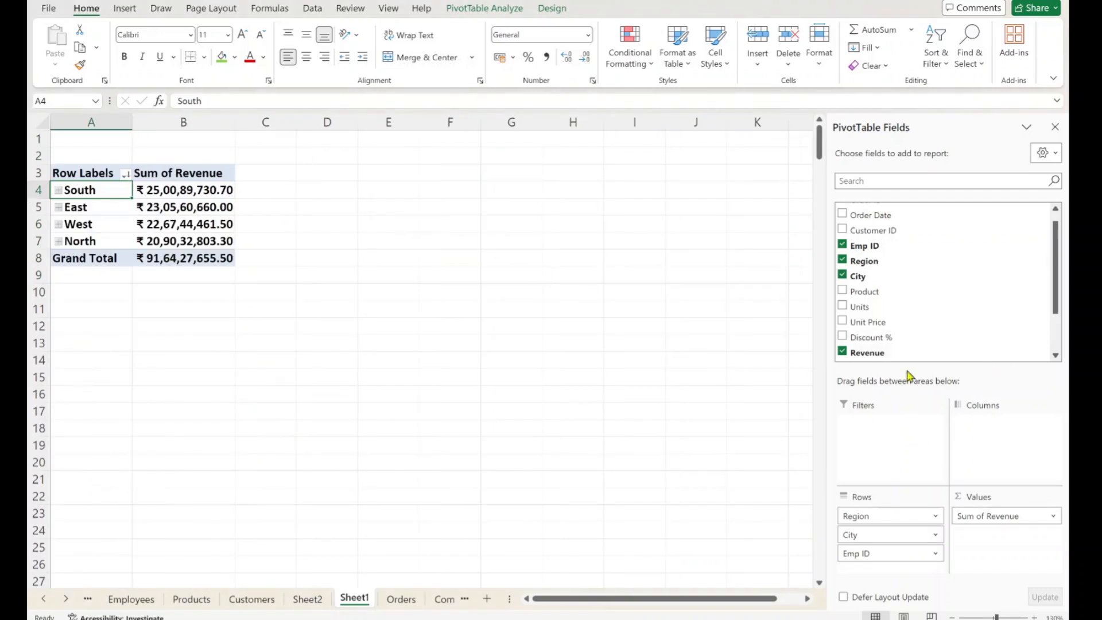
Step: Add the Product field to the pivot table's Columns area to split each region's revenue by product
drag(875, 293, 996, 434)
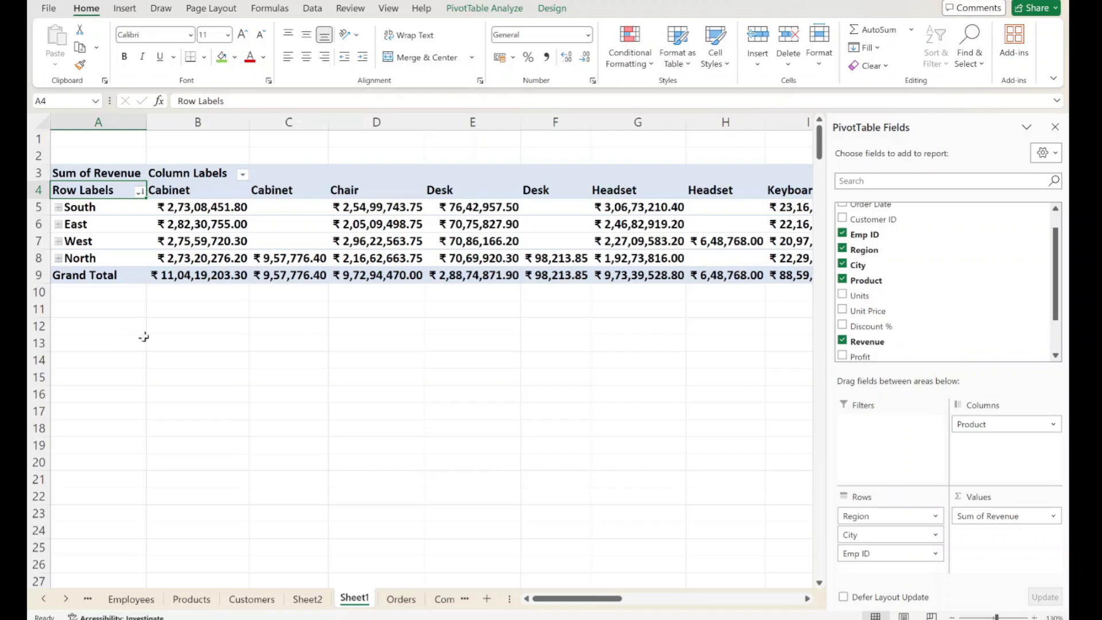
drag(276, 192, 551, 215)
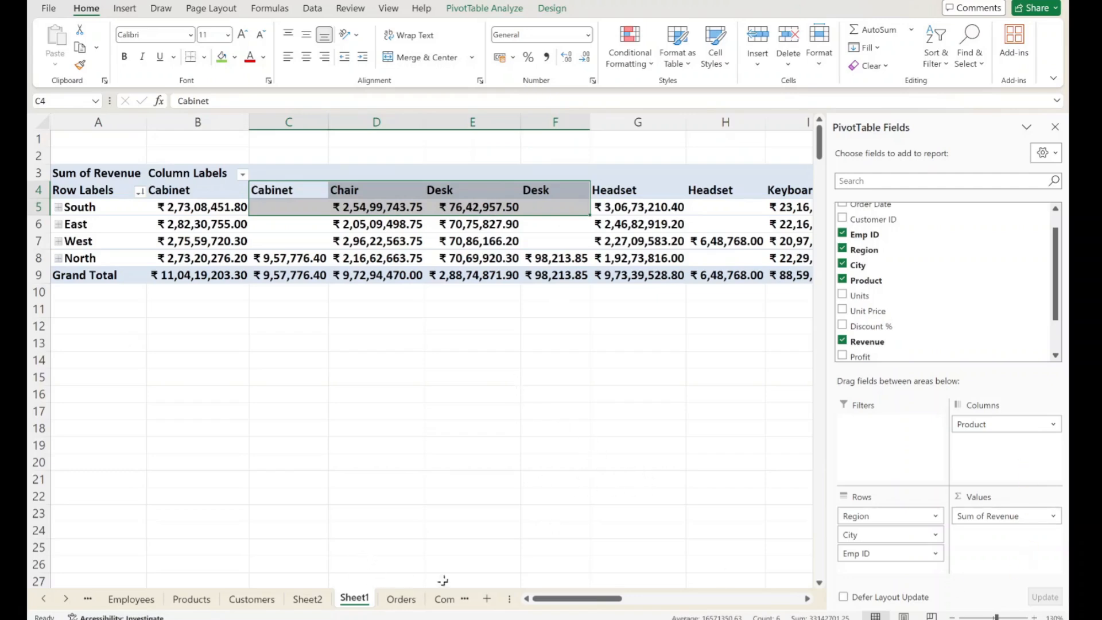
drag(559, 600, 538, 617)
click(376, 224)
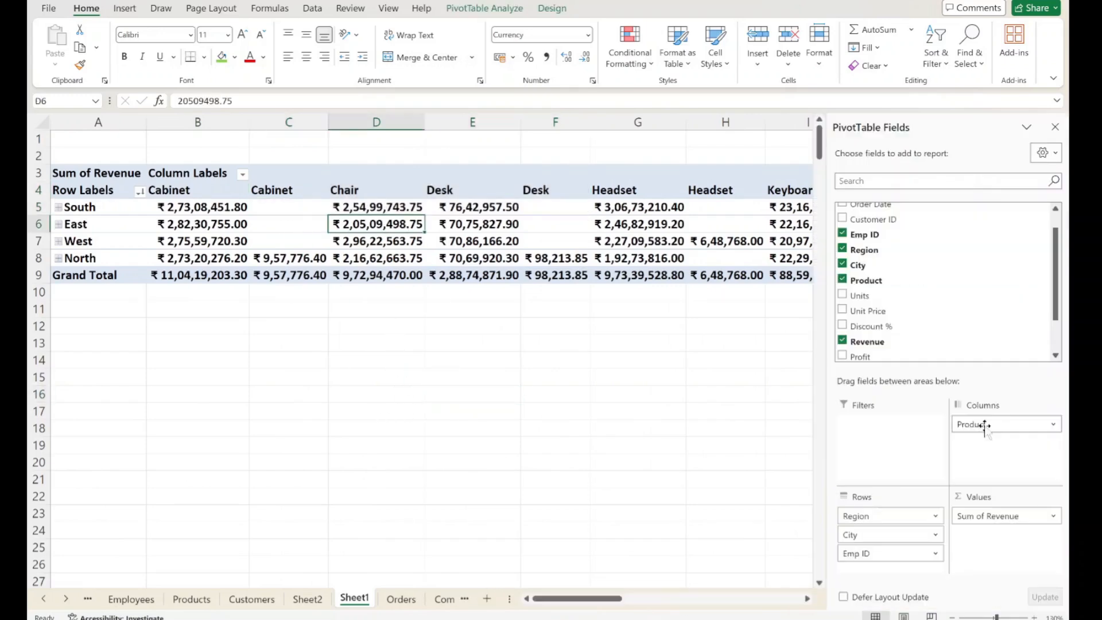
Step: Replace Product with Order Status in the Columns area to compare each region's revenue by order status
drag(979, 426, 602, 384)
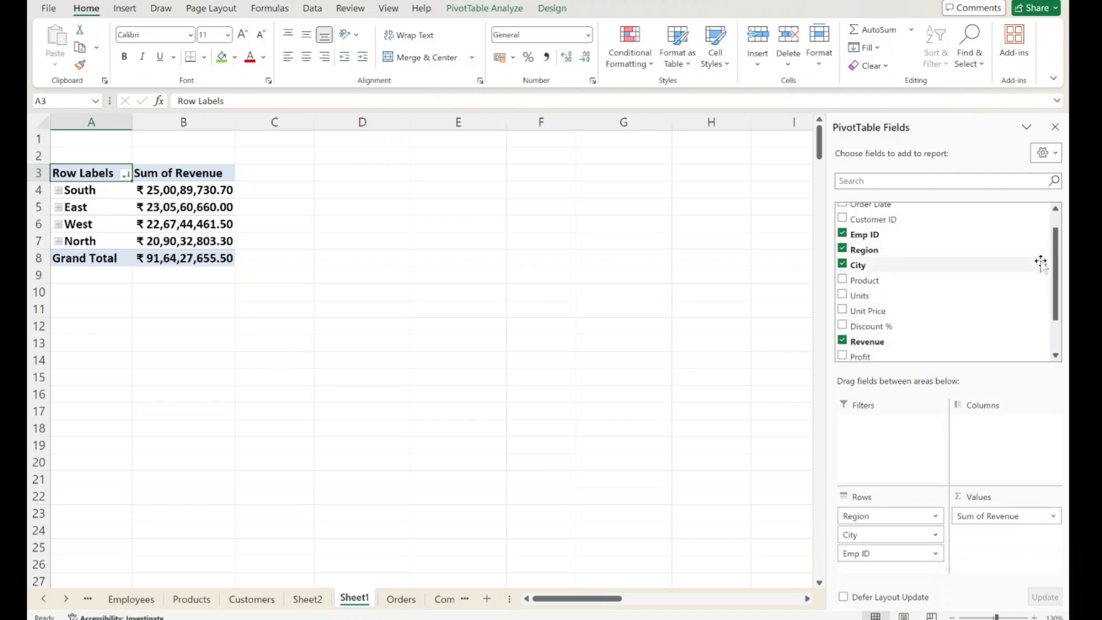
drag(1058, 276, 1058, 317)
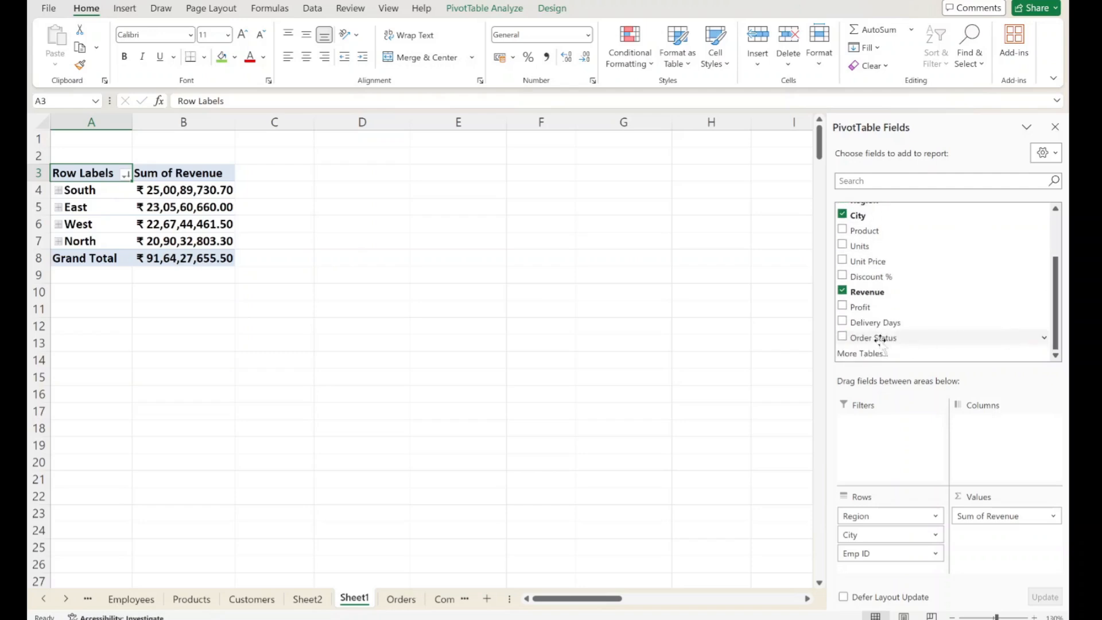
drag(885, 338, 999, 452)
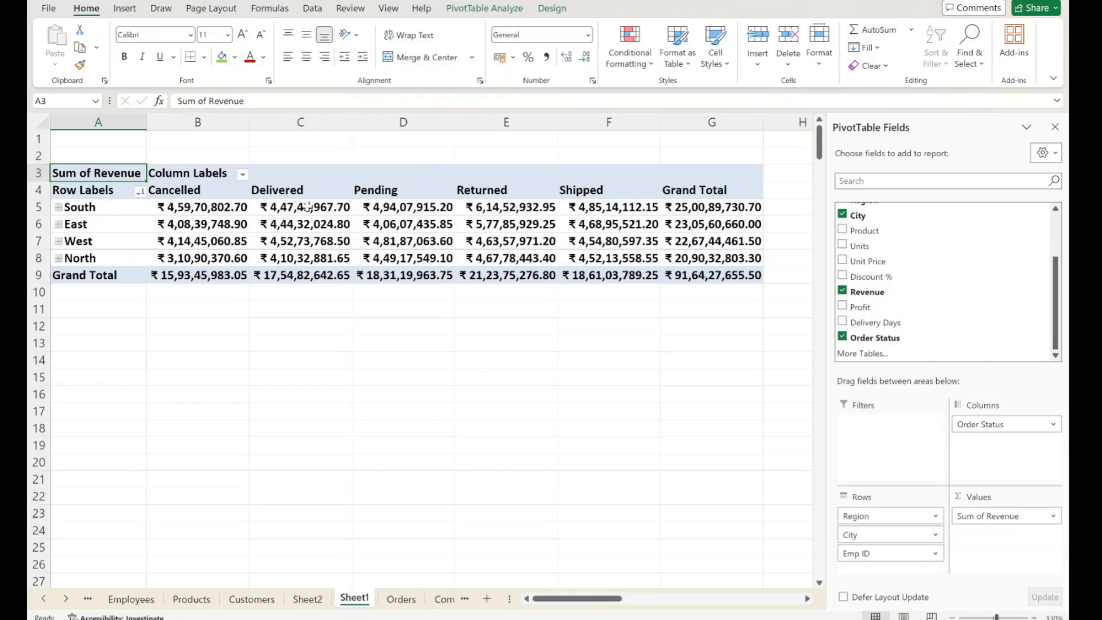
drag(181, 208, 491, 253)
scroll(492, 264, down, 2)
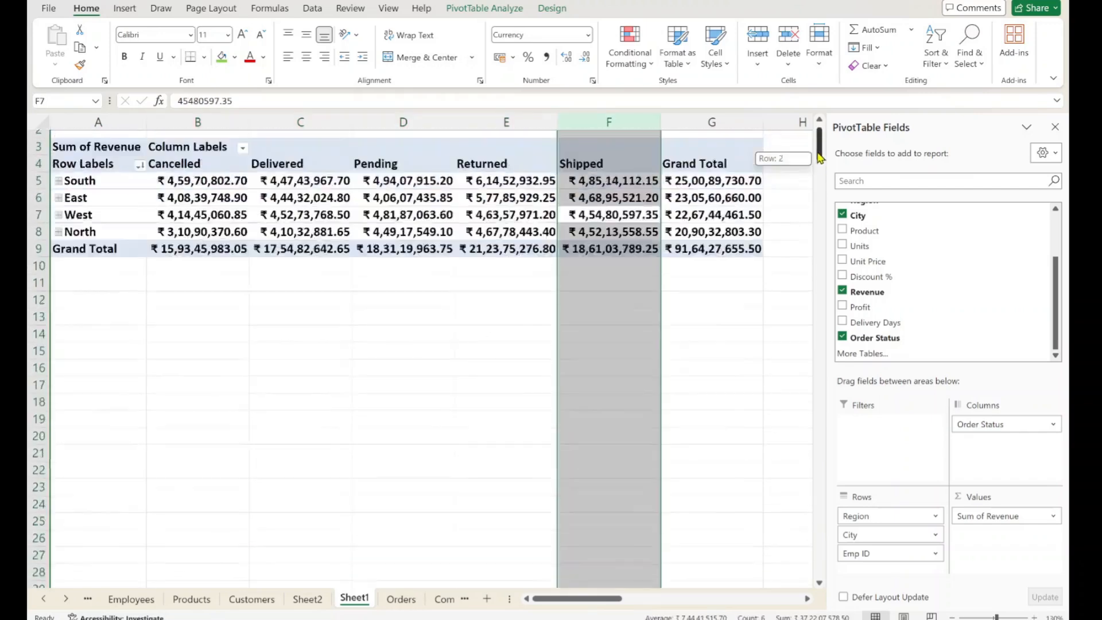
drag(819, 150, 820, 146)
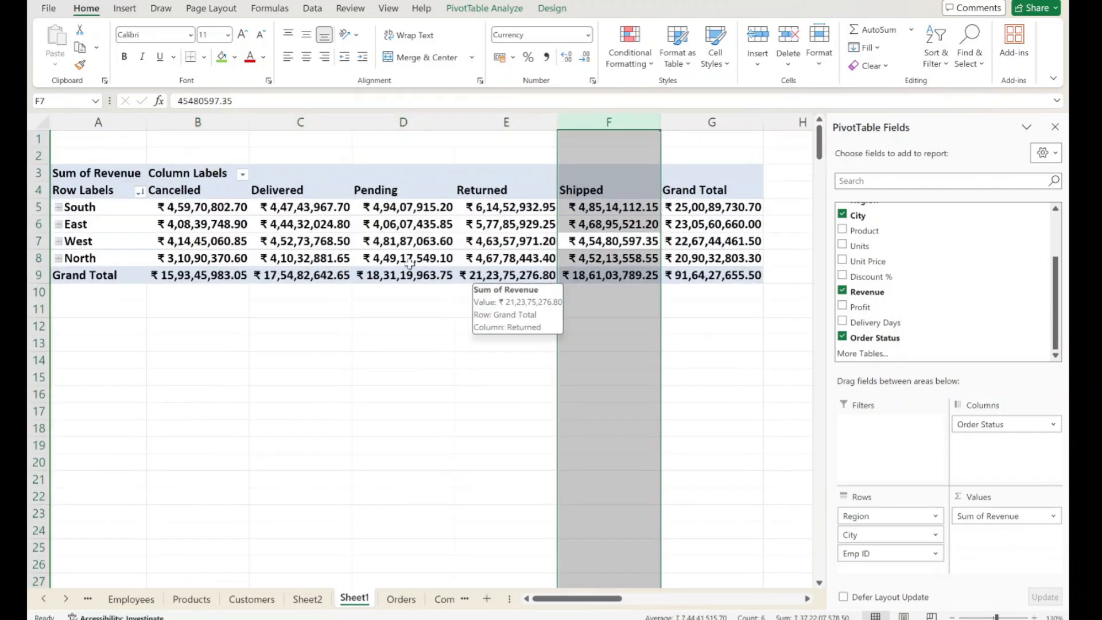
click(409, 240)
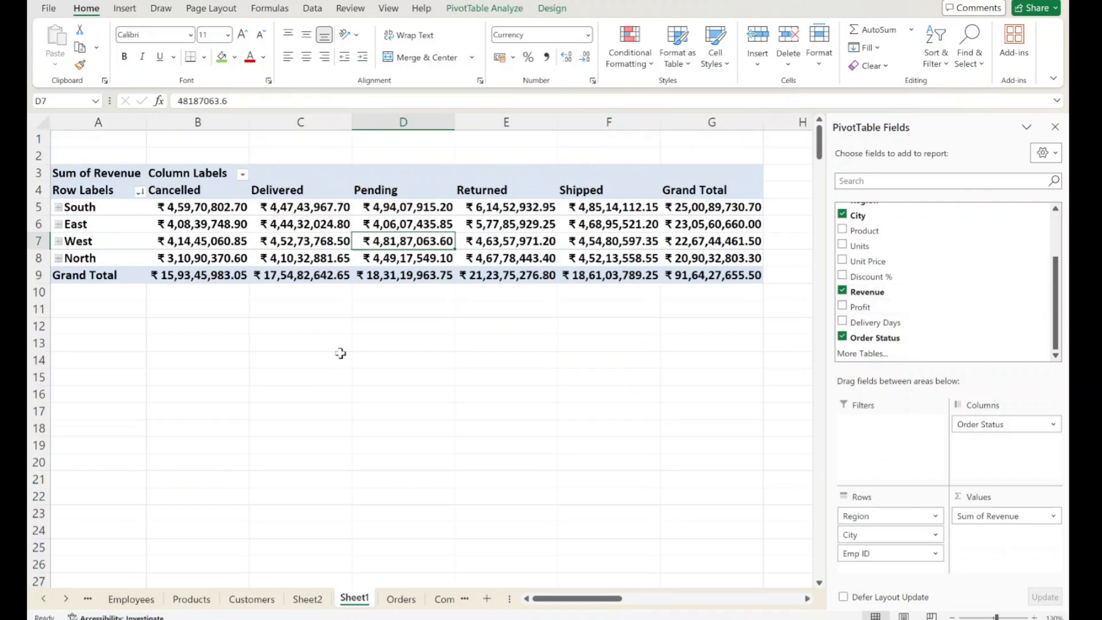
Step: Replace Order Status with Order Date in the Columns area to split each region's revenue by month
drag(981, 425, 668, 433)
drag(868, 308, 694, 374)
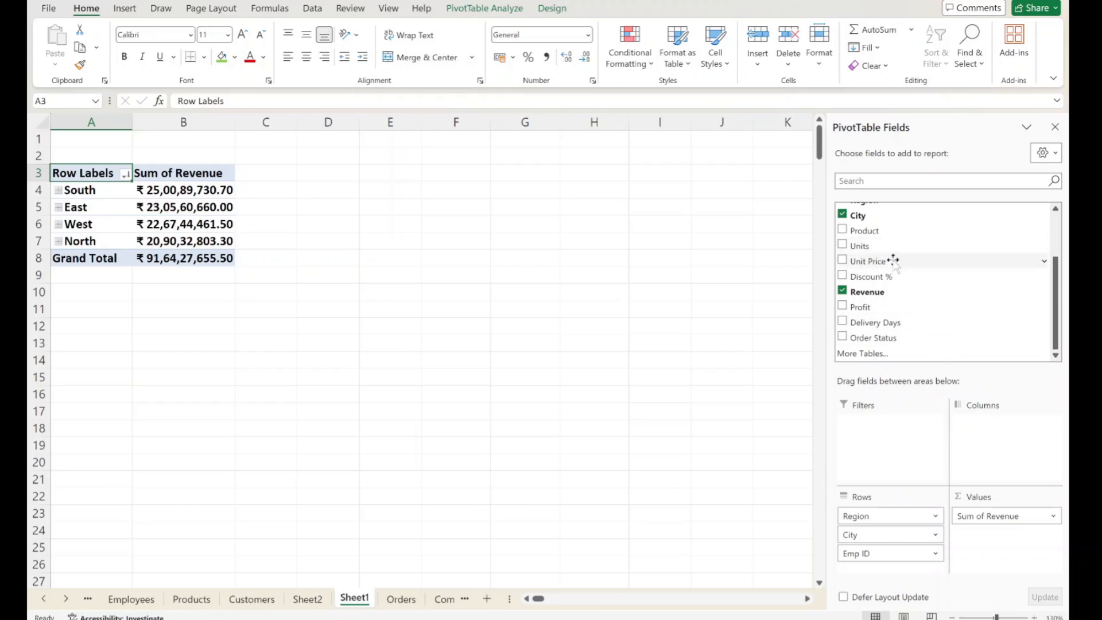
drag(1057, 295, 1055, 247)
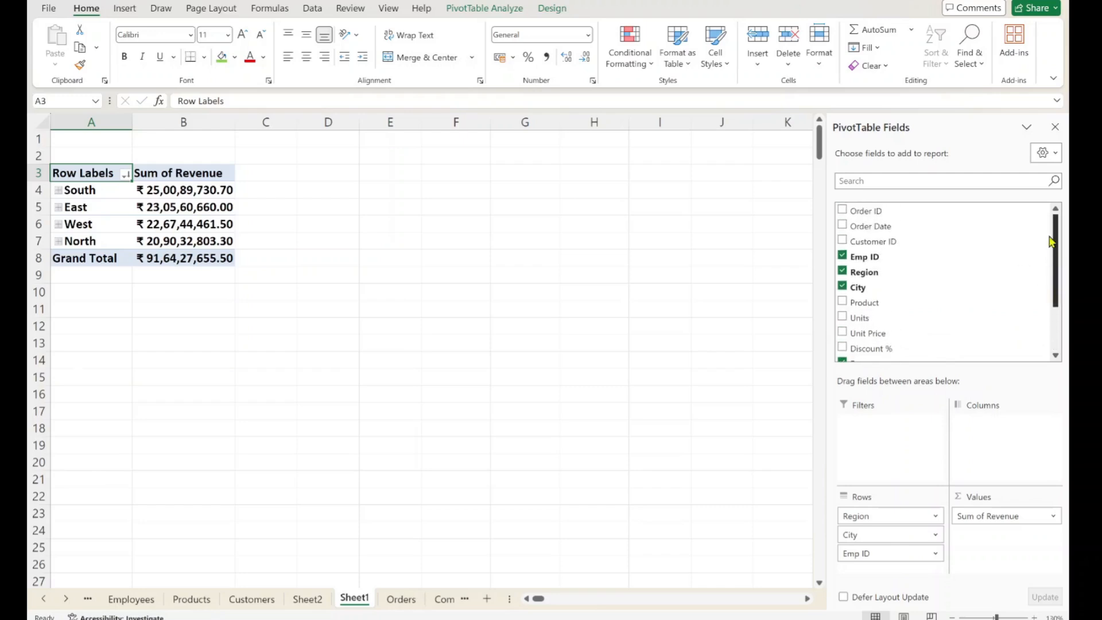
drag(858, 226, 1001, 440)
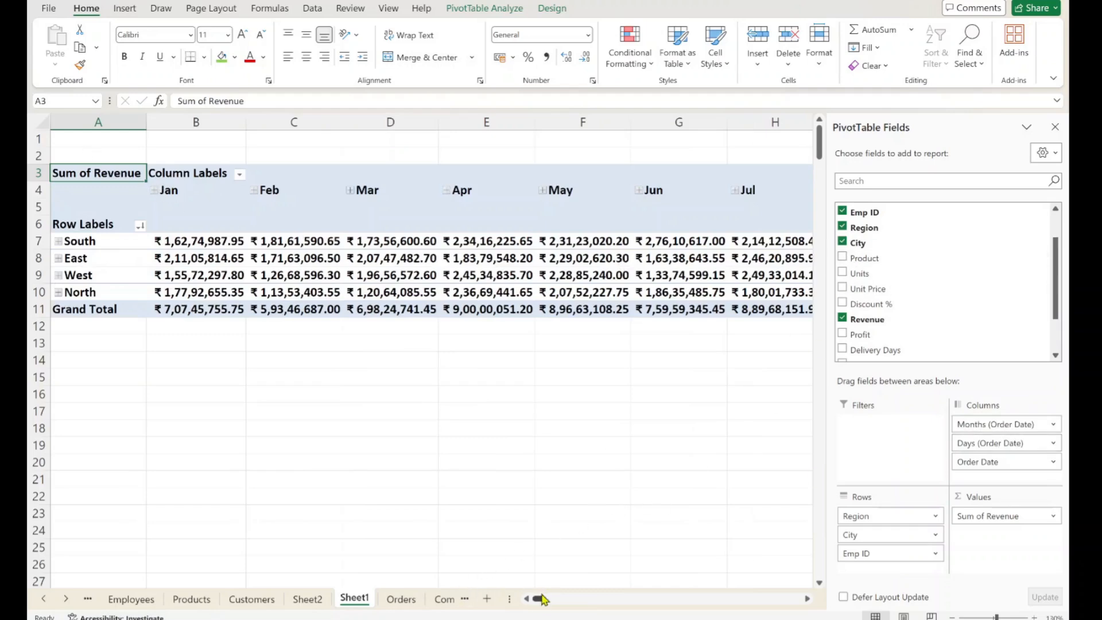
Step: Examine the monthly revenue of each region and the grand totals in the pivot table
mouse_move(539, 602)
mouse_down()
mouse_move(574, 598)
mouse_move(525, 599)
mouse_up()
drag(104, 215, 524, 321)
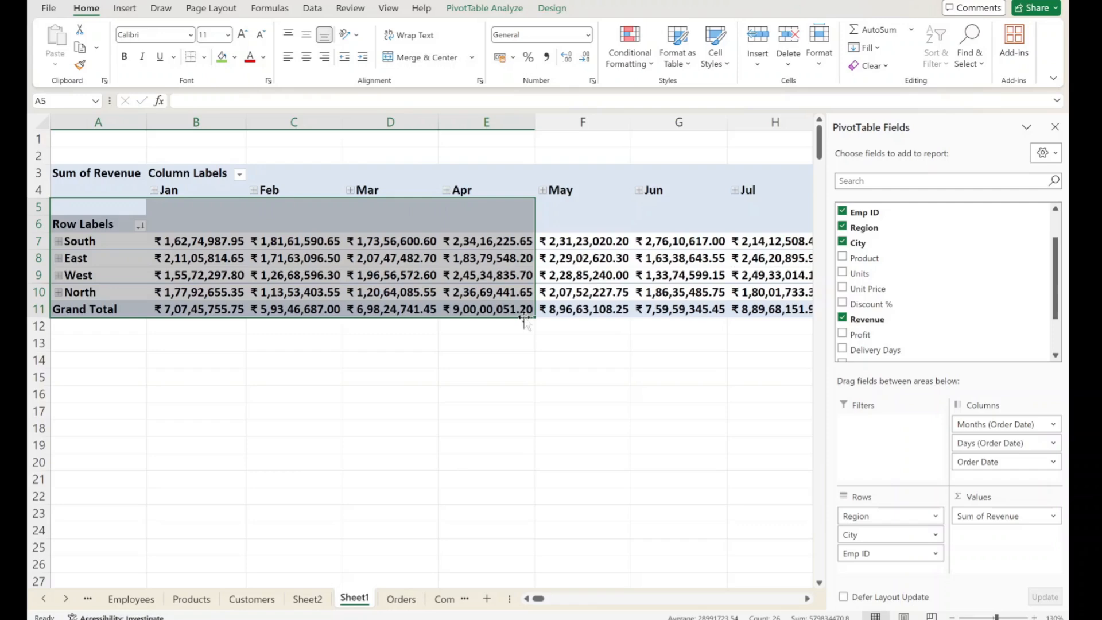
drag(374, 360, 377, 372)
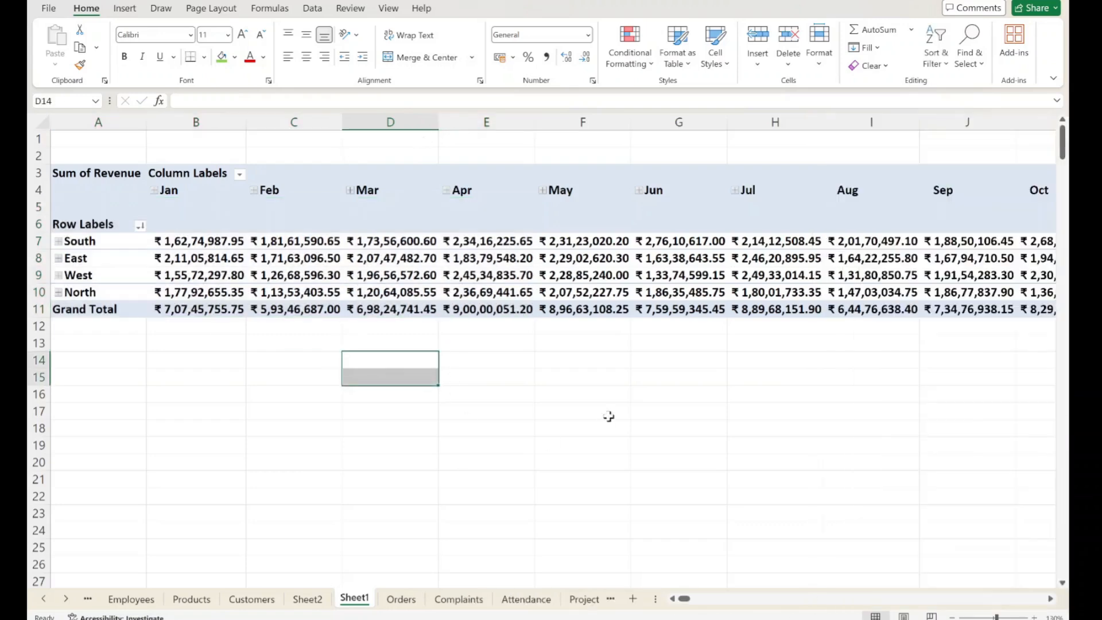
click(649, 380)
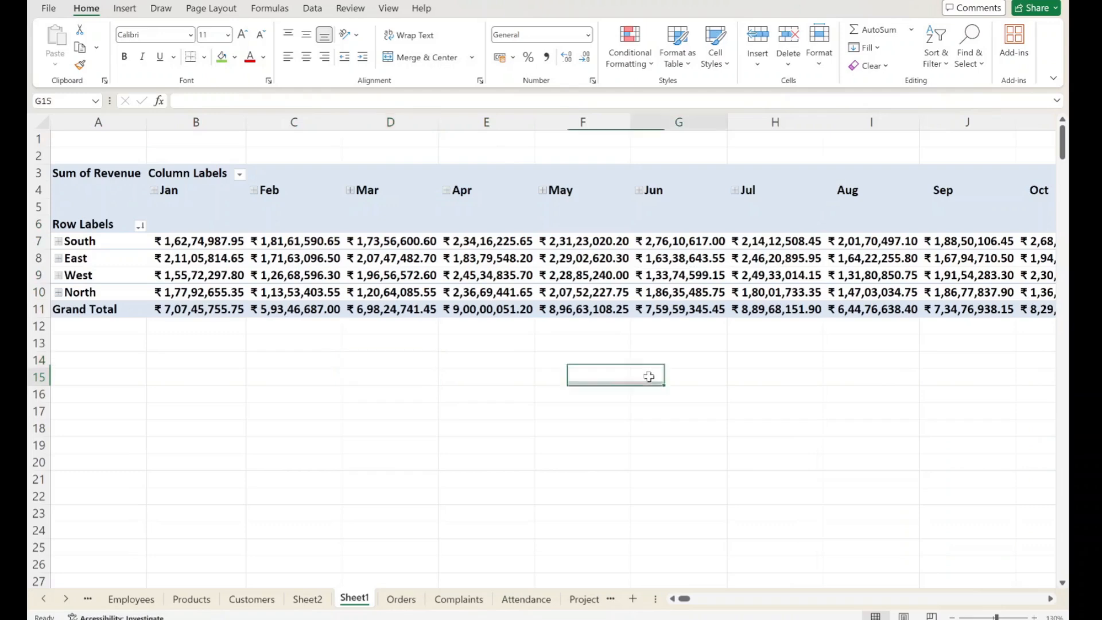
click(343, 245)
mouse_move(378, 310)
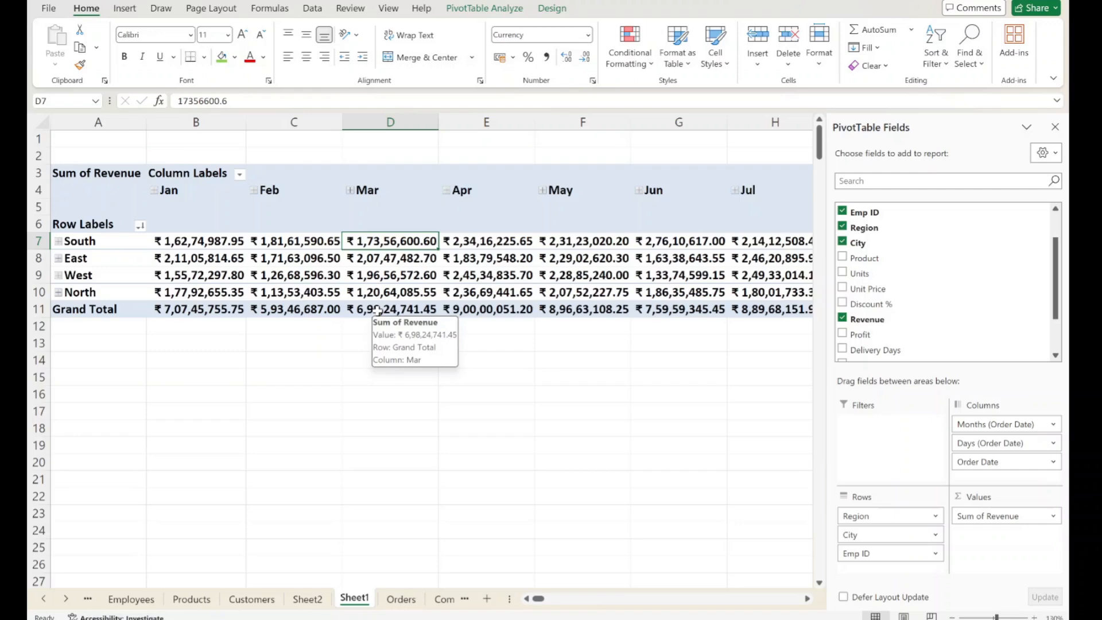
click(318, 293)
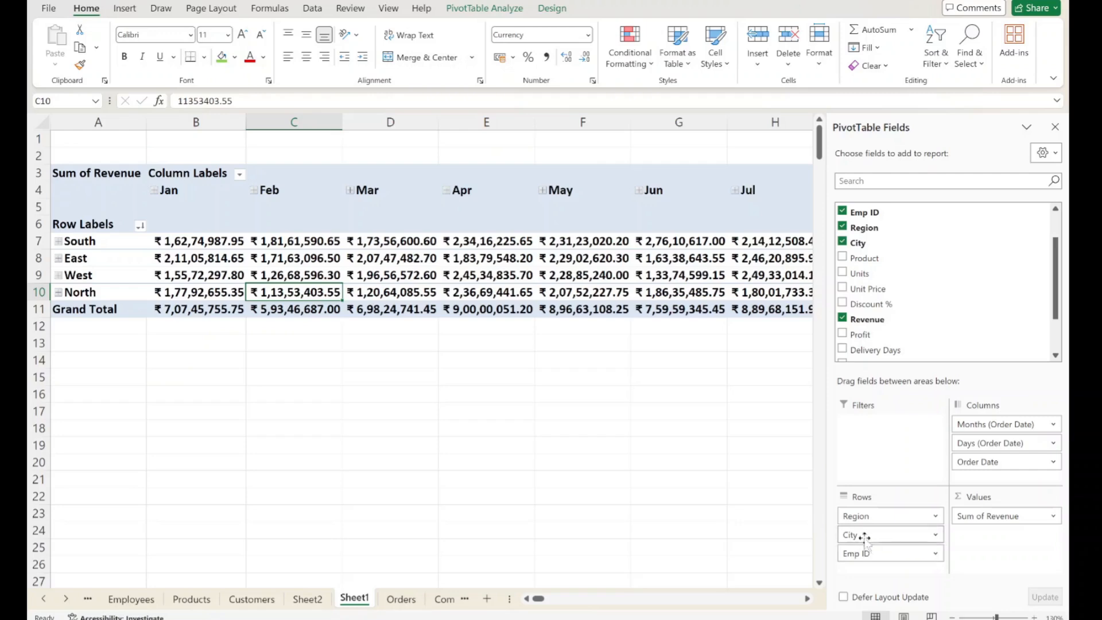
Step: Remove City and Emp ID from the Rows area and the Order Date, Days and Months fields from the Columns area
drag(862, 536, 636, 485)
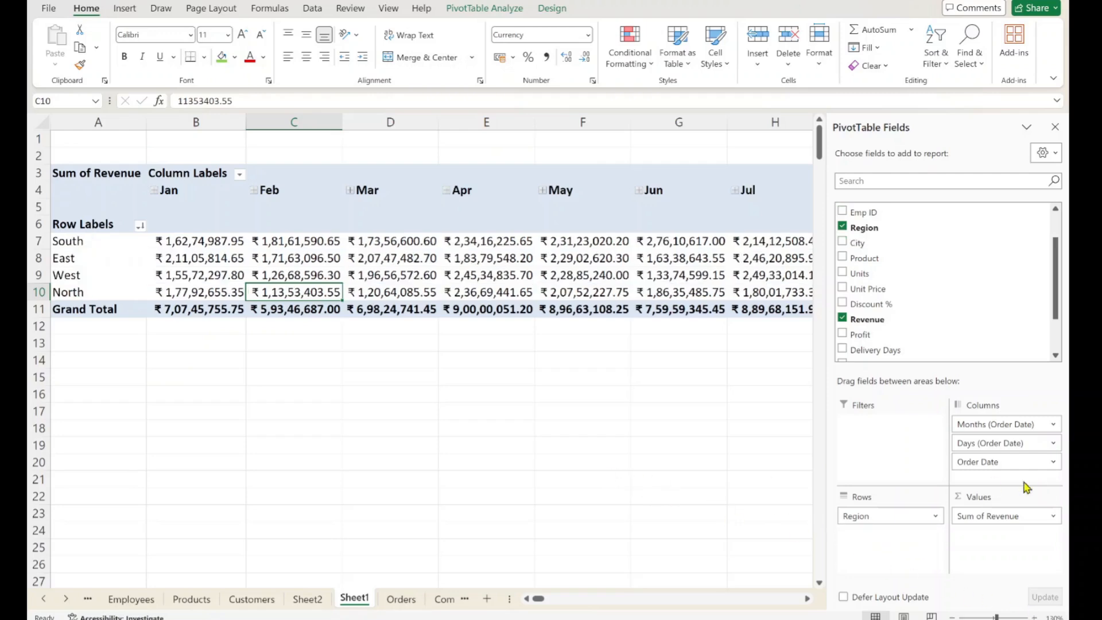
drag(975, 463, 546, 450)
drag(1008, 442, 592, 448)
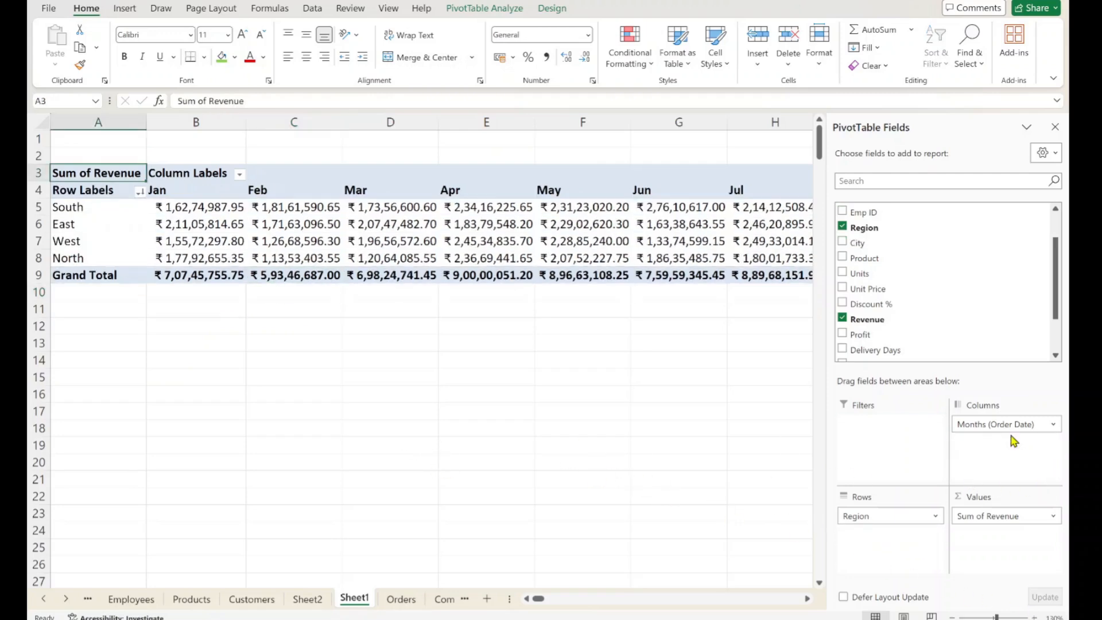
drag(1009, 425, 818, 468)
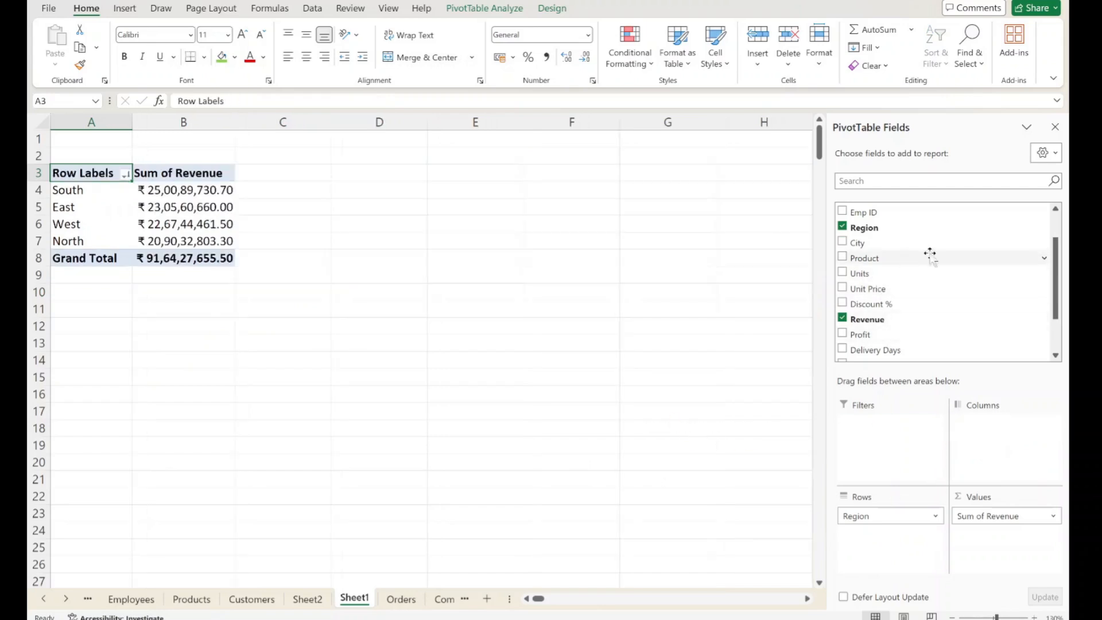
Step: Add Product to the Columns area and City below Region in the Rows area
drag(872, 257, 1011, 456)
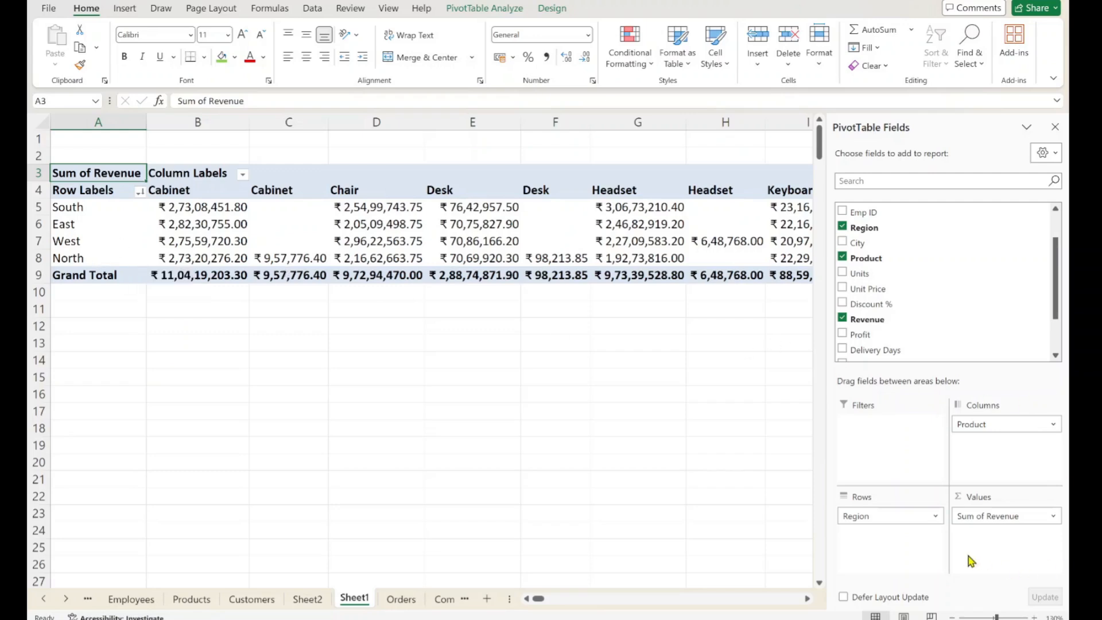
drag(885, 242, 913, 543)
Step: Take Product out of the Columns area and put Order Status there instead
drag(1002, 425, 672, 362)
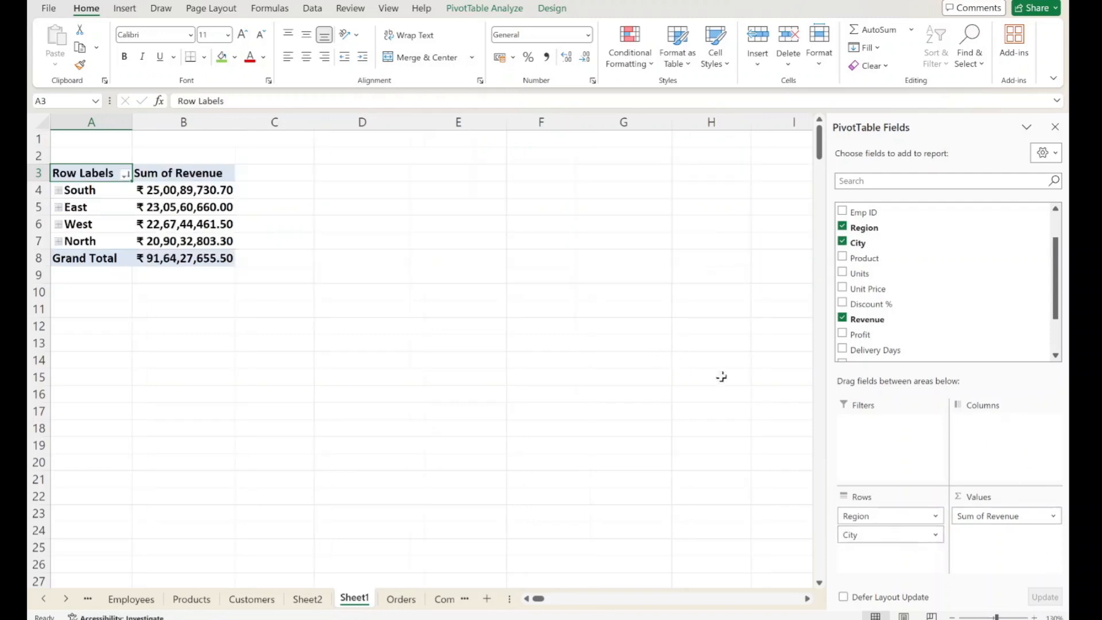
scroll(1056, 308, down, 2)
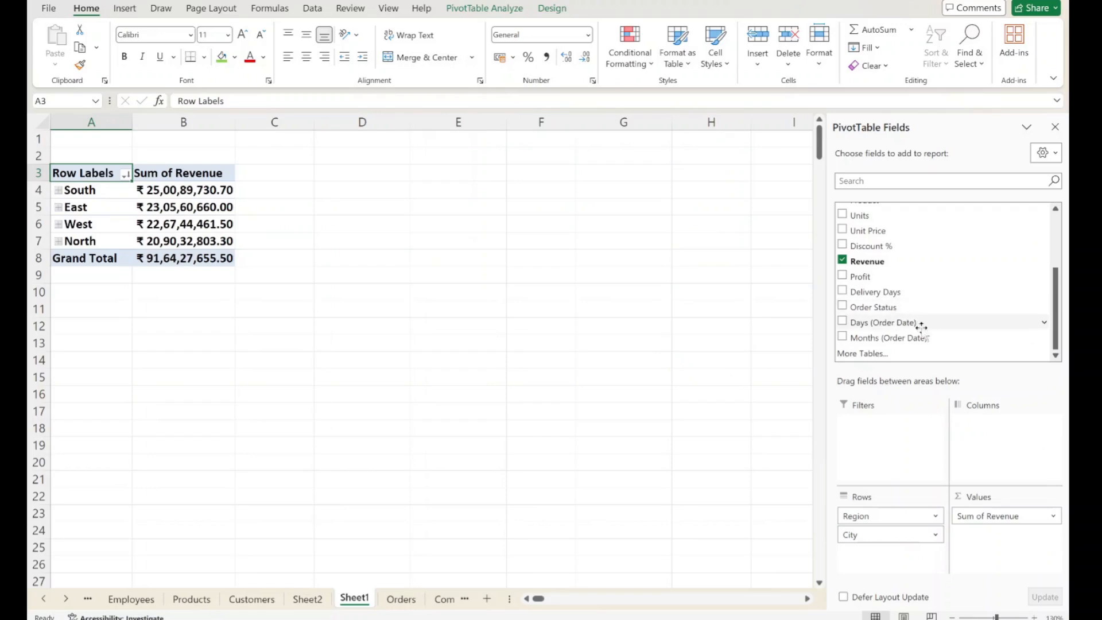
drag(889, 309, 991, 450)
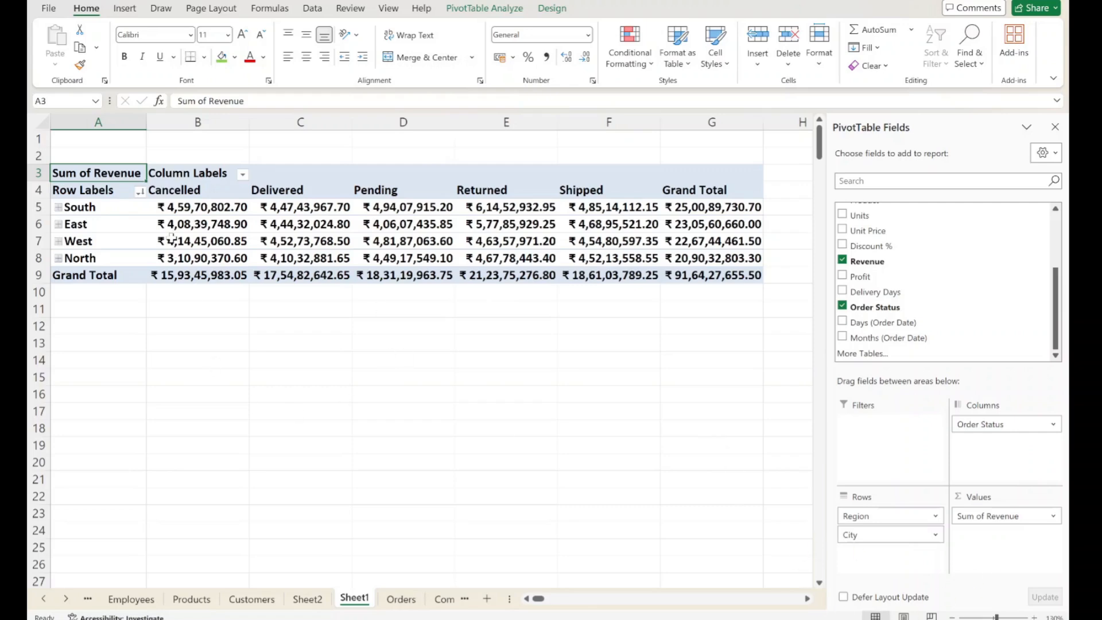
Step: Try City above Region in the Rows area, and move Region back above City
drag(841, 534, 880, 516)
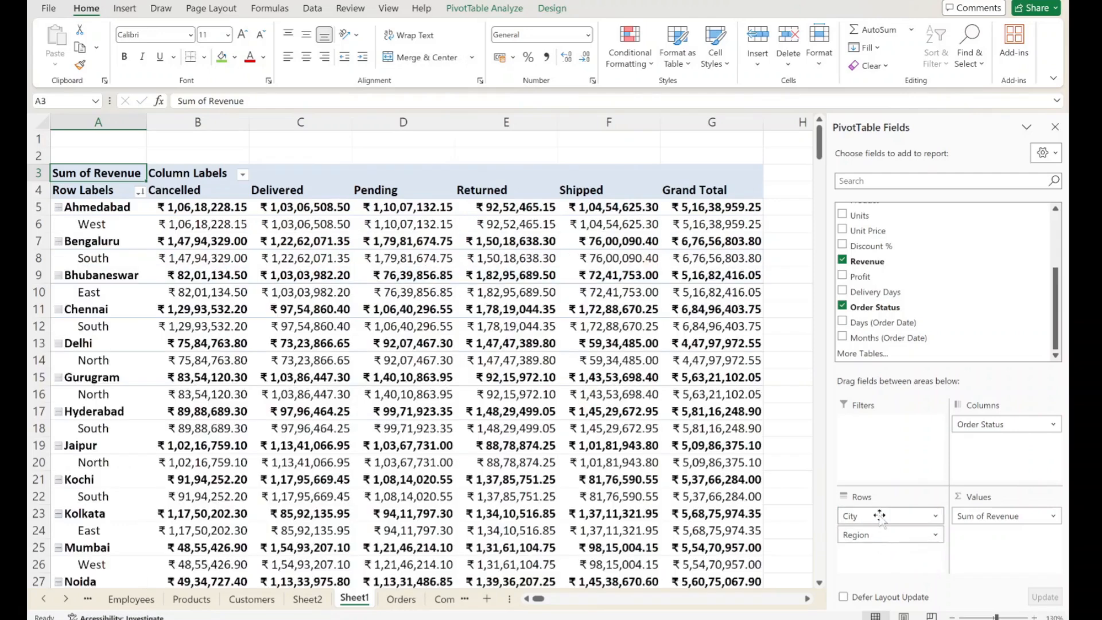
drag(889, 533, 890, 511)
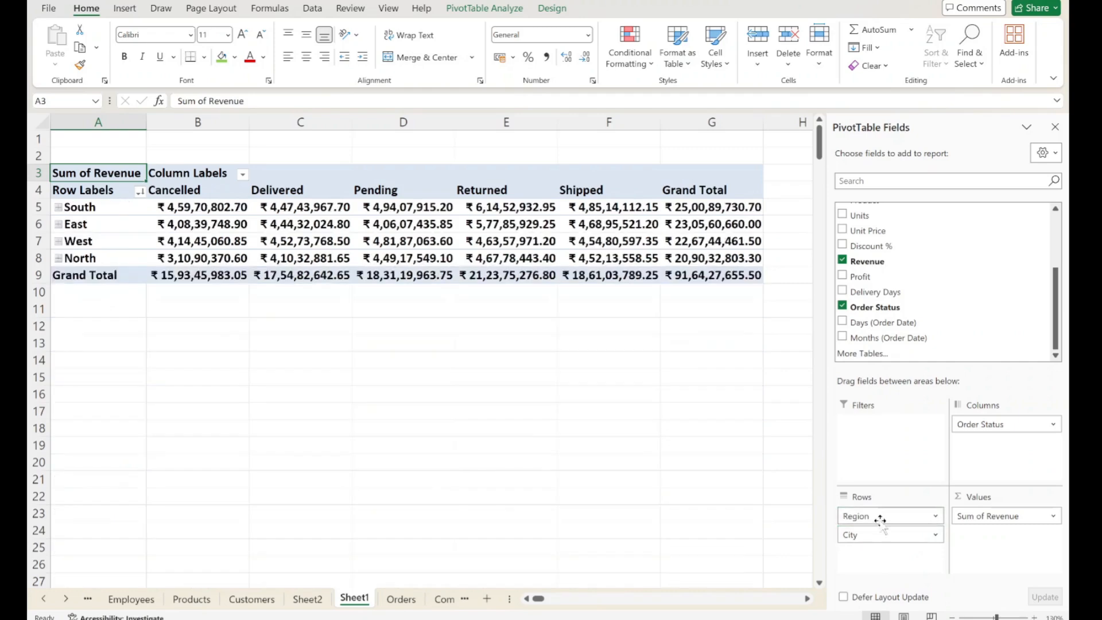
click(878, 516)
click(878, 516)
click(881, 535)
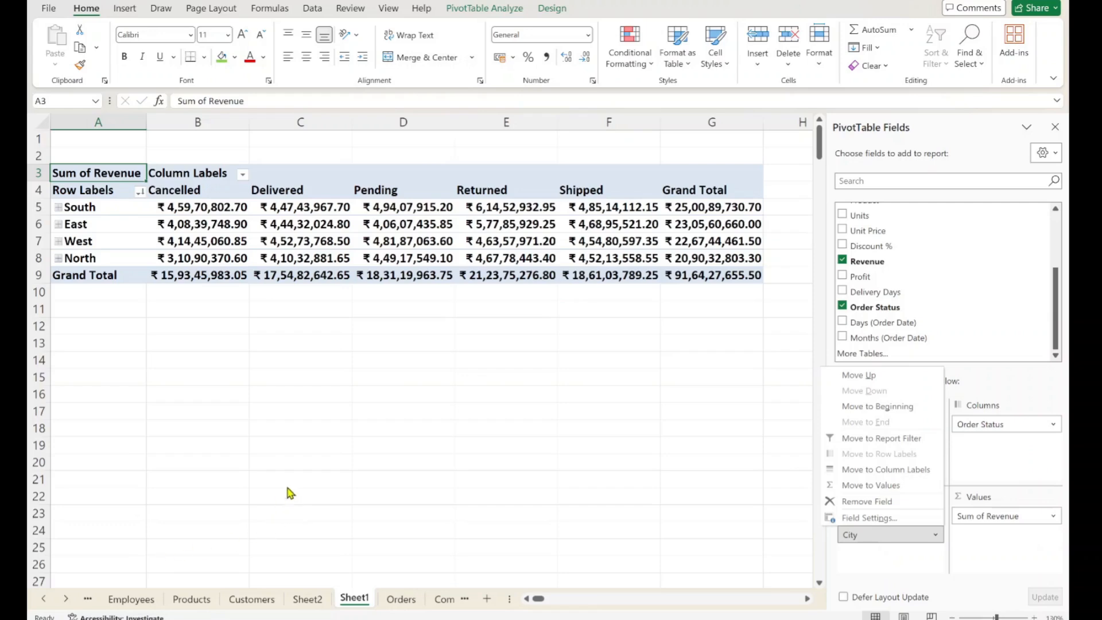
drag(275, 228, 351, 277)
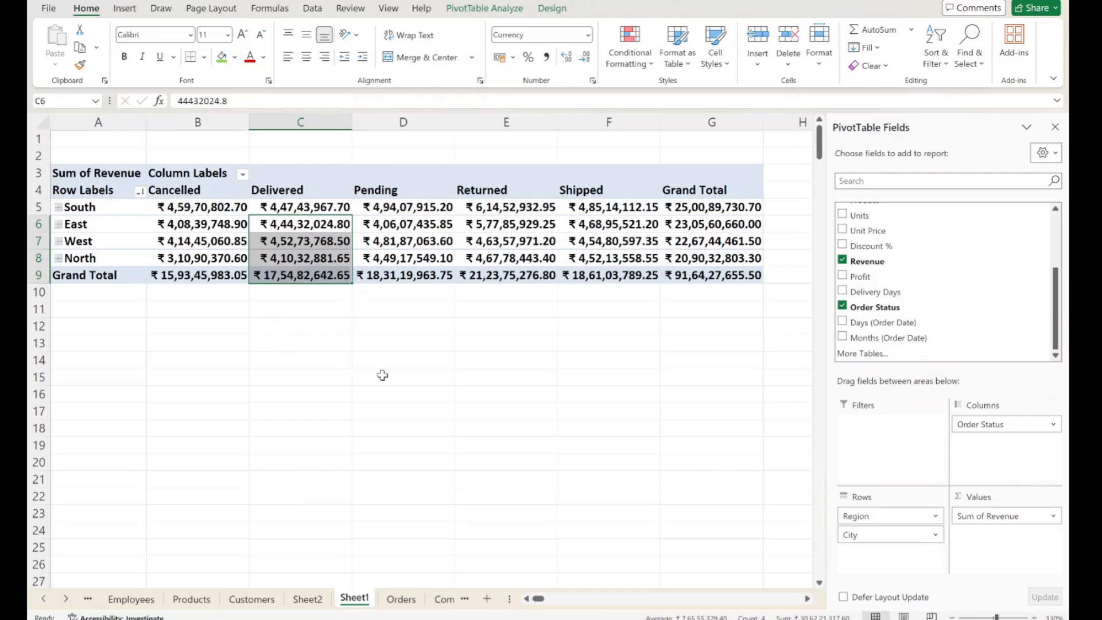
click(426, 313)
drag(417, 337, 483, 404)
drag(607, 363, 629, 369)
drag(358, 320, 547, 388)
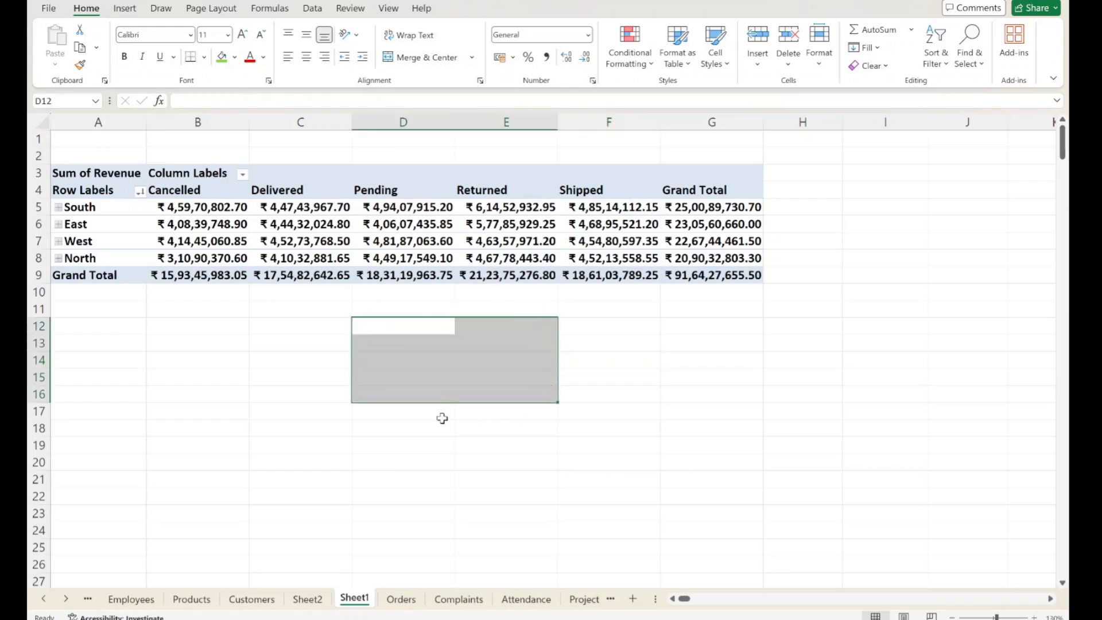
drag(442, 418, 644, 425)
click(204, 347)
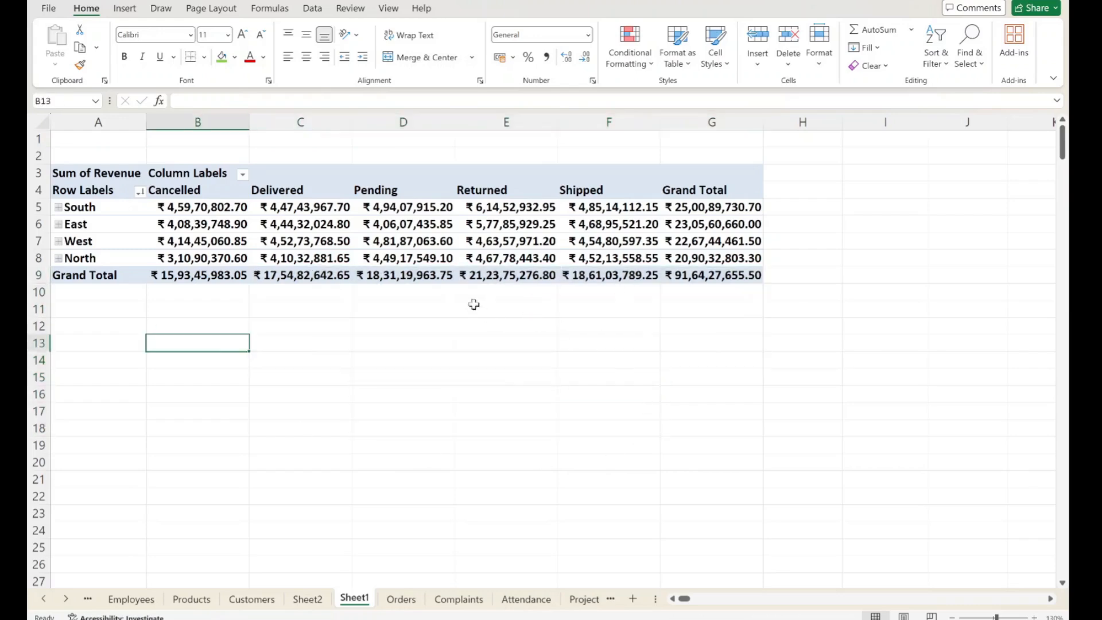
drag(332, 259, 575, 342)
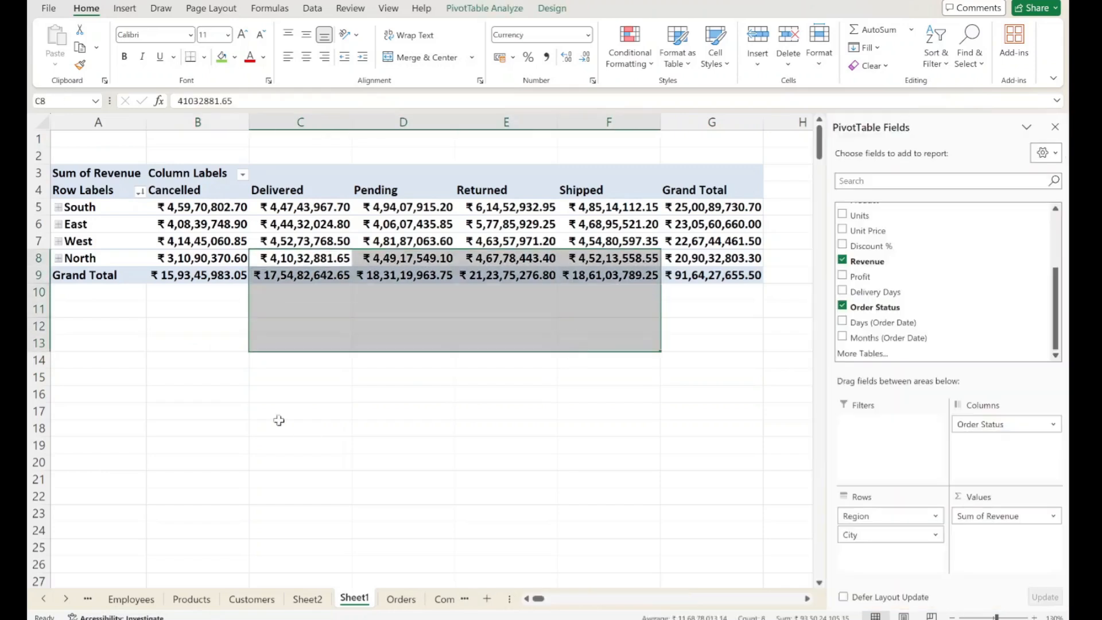
click(704, 309)
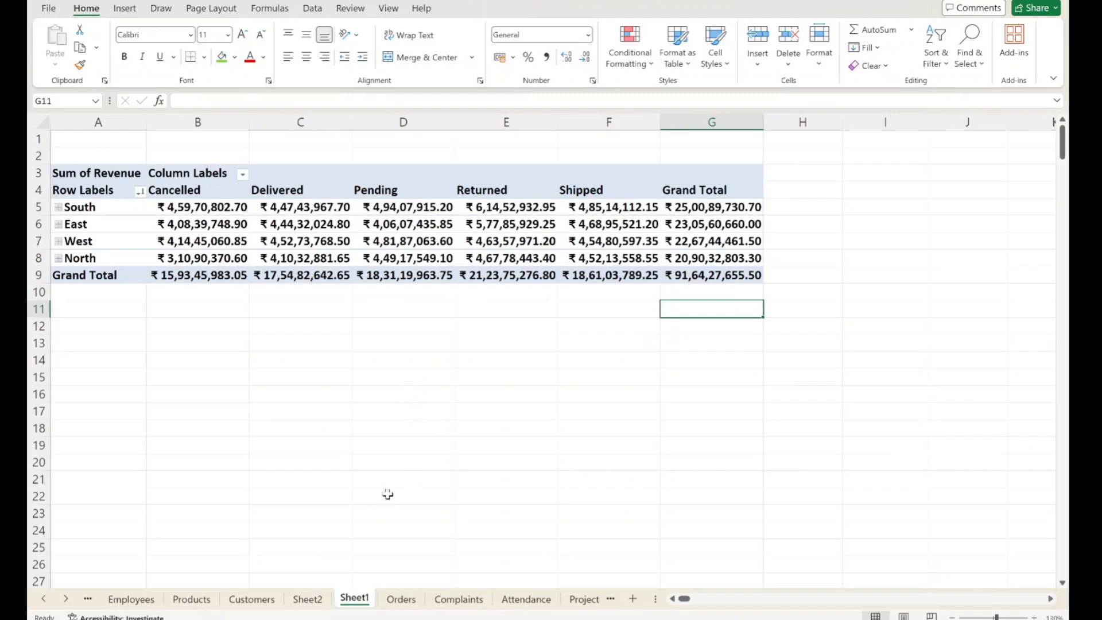
drag(301, 258, 491, 340)
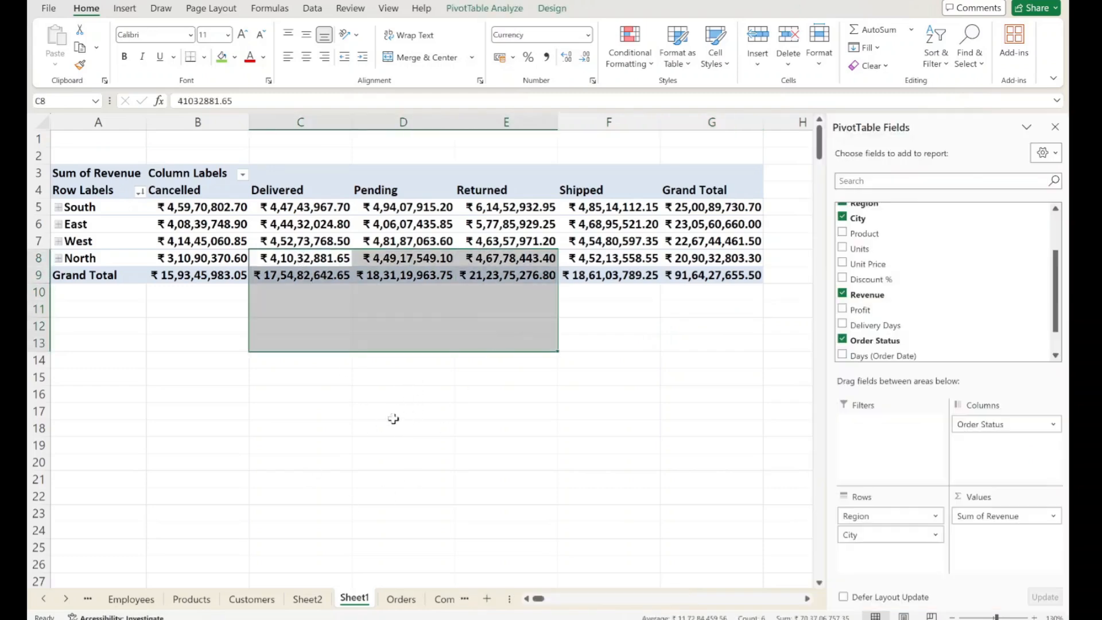